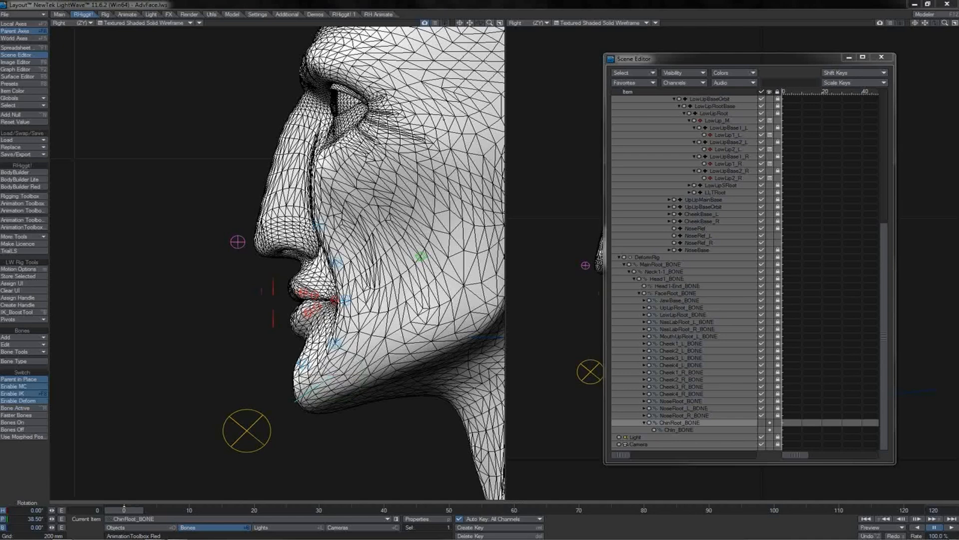
- Try raising the LowLipMain control in front of the mouth and undo the move
click(275, 323)
drag(274, 309, 274, 309)
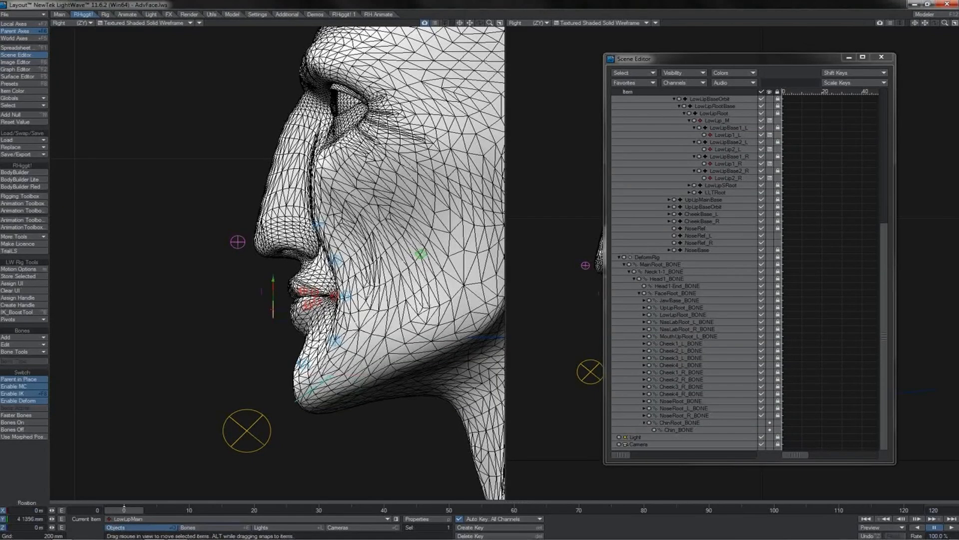
key(ctrl+z)
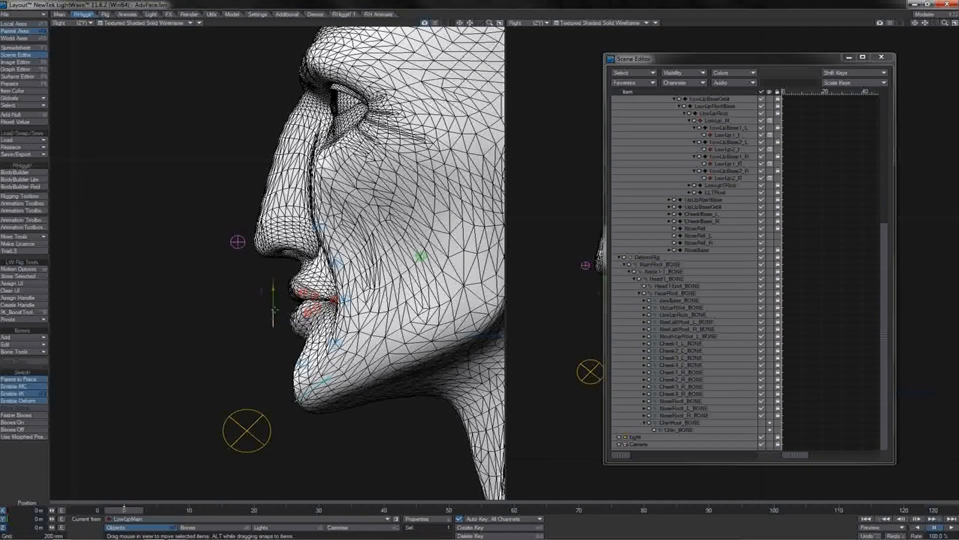
- Select Chin_BONE under ChinRoot_BONE, try rotating it with the chin in close-up, and undo the rotation
click(692, 425)
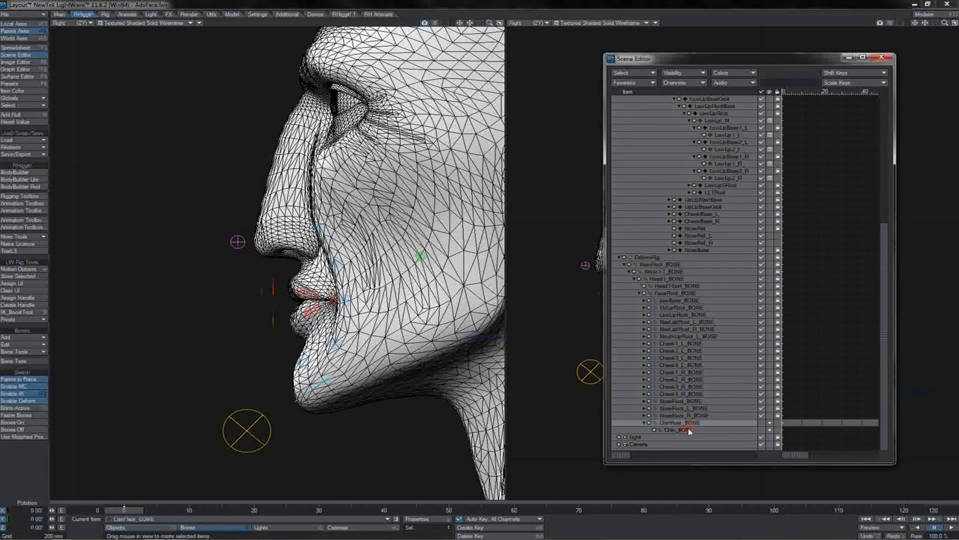
click(688, 429)
key(y)
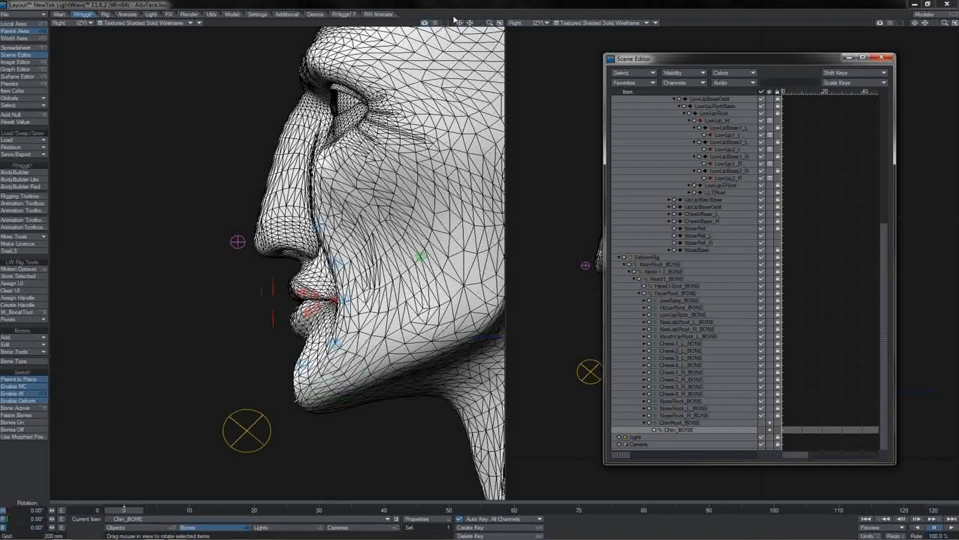
drag(459, 24, 503, 23)
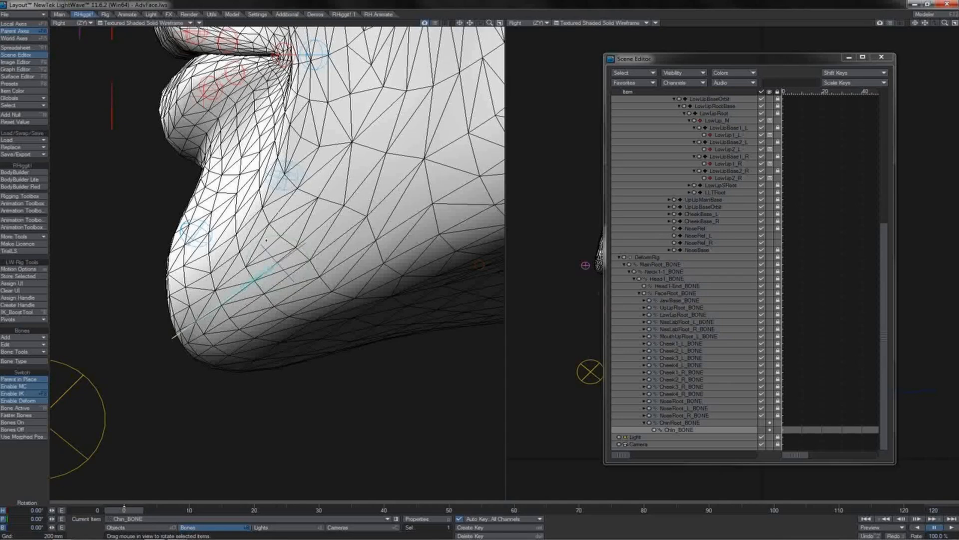
mouse_move(271, 237)
mouse_down()
mouse_move(264, 262)
mouse_move(278, 232)
mouse_move(266, 259)
mouse_move(270, 236)
mouse_up()
key(ctrl+z)
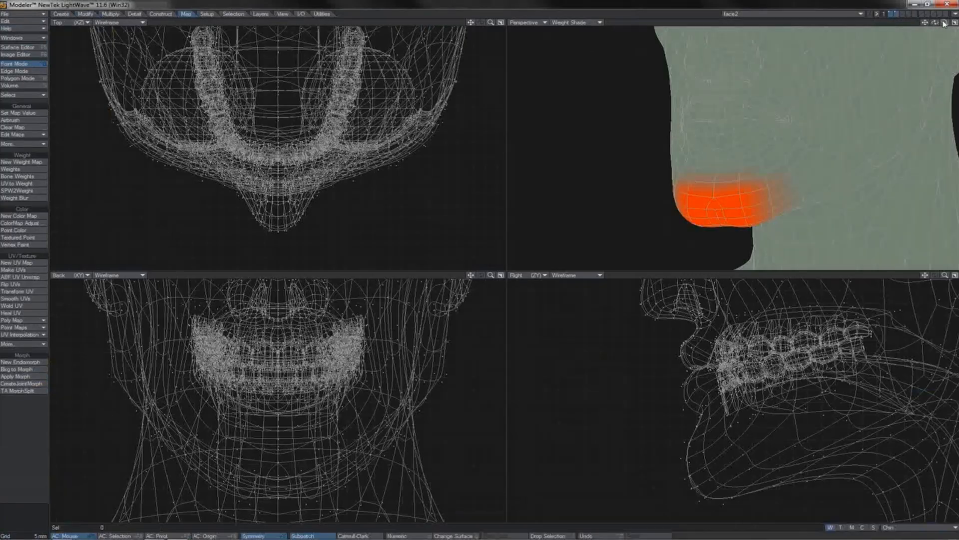
- Examine the Chin weight map in Modeler, marking the front chin polygons and clearing the selection
drag(944, 21, 924, 0)
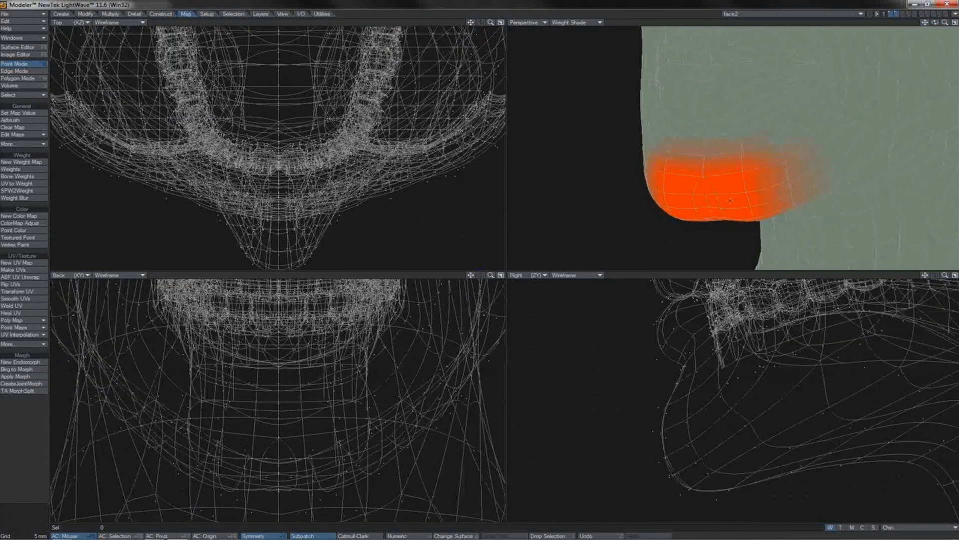
key(space)
key(space)
mouse_move(682, 202)
mouse_down()
mouse_move(710, 187)
mouse_move(726, 213)
mouse_up()
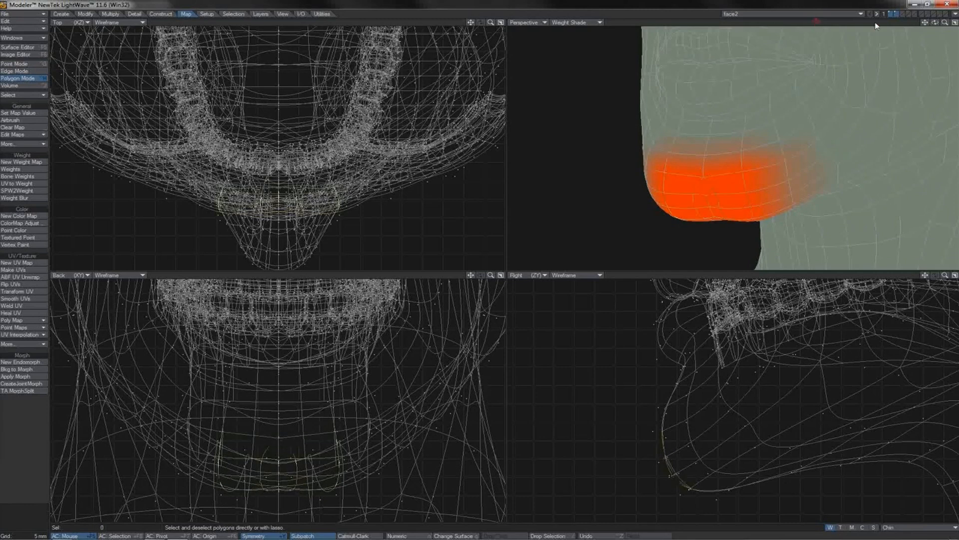
key(/)
- Examine the Jaw weight map's coverage around the chin and jawline, and switch back to Layout
mouse_move(935, 22)
mouse_down()
mouse_move(909, 25)
mouse_move(935, 42)
mouse_move(919, 25)
mouse_up()
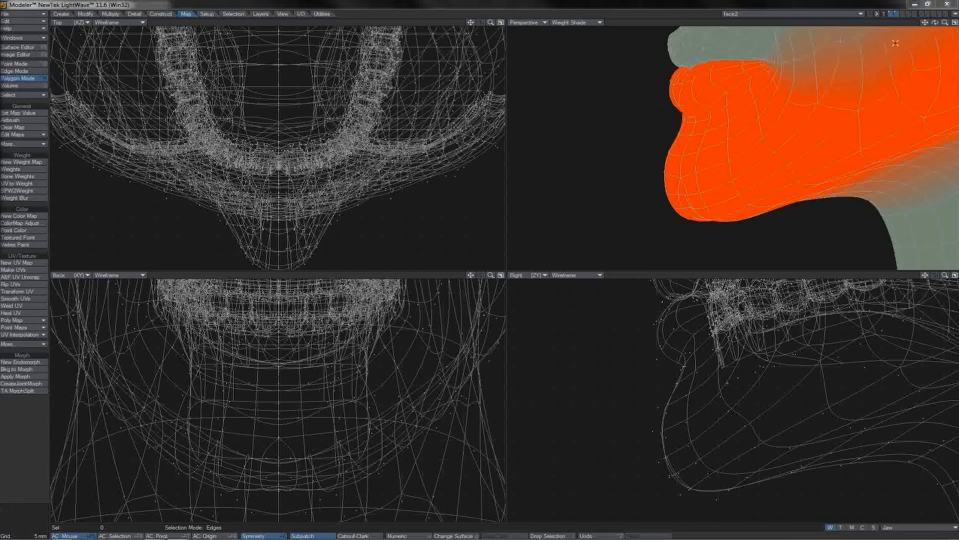
drag(936, 23, 931, 25)
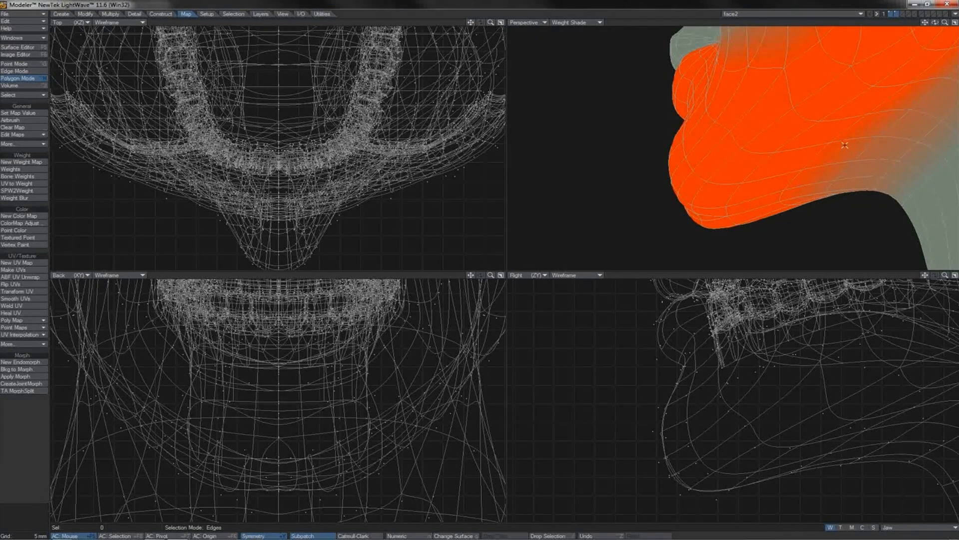
drag(936, 24, 937, 26)
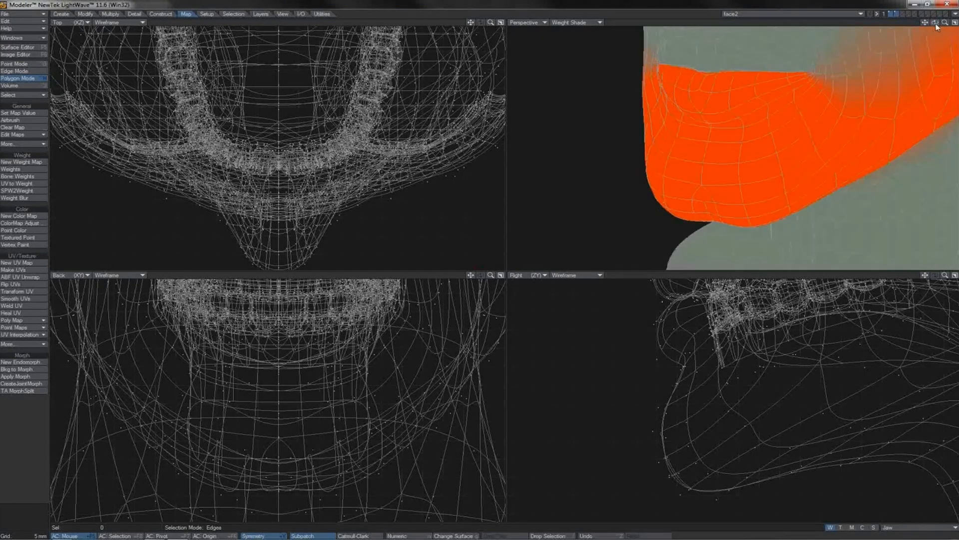
click(914, 4)
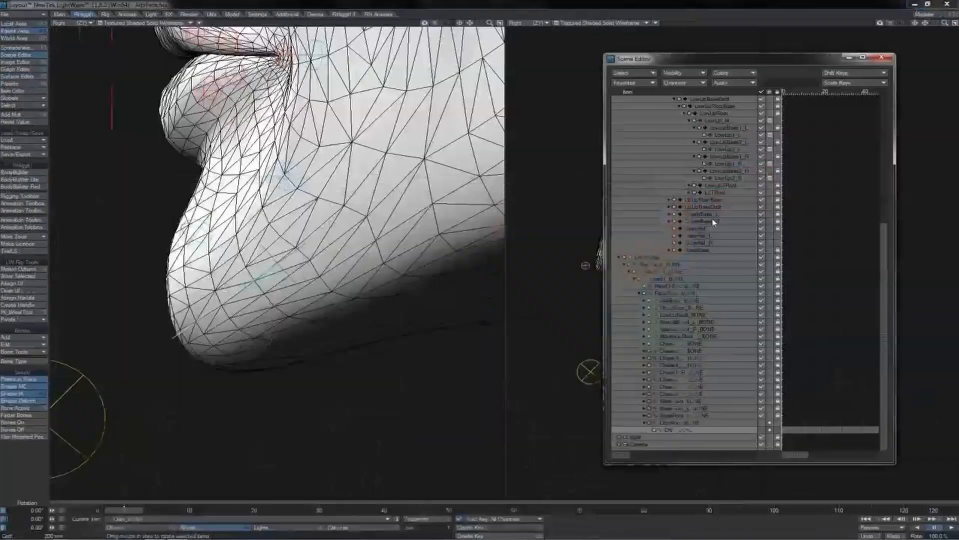
- Assign the Chin weight map to Chin_BONE and set its strength to 100%
click(689, 424)
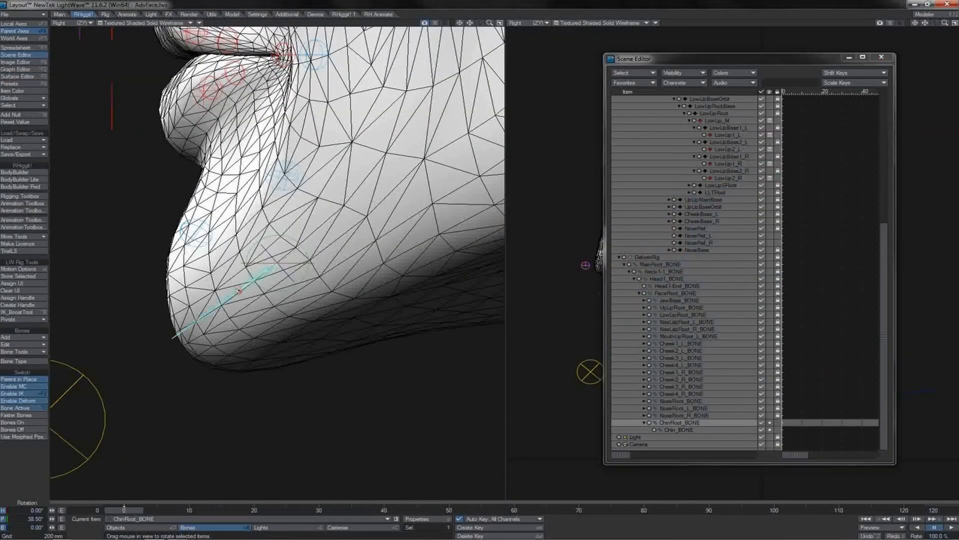
click(228, 296)
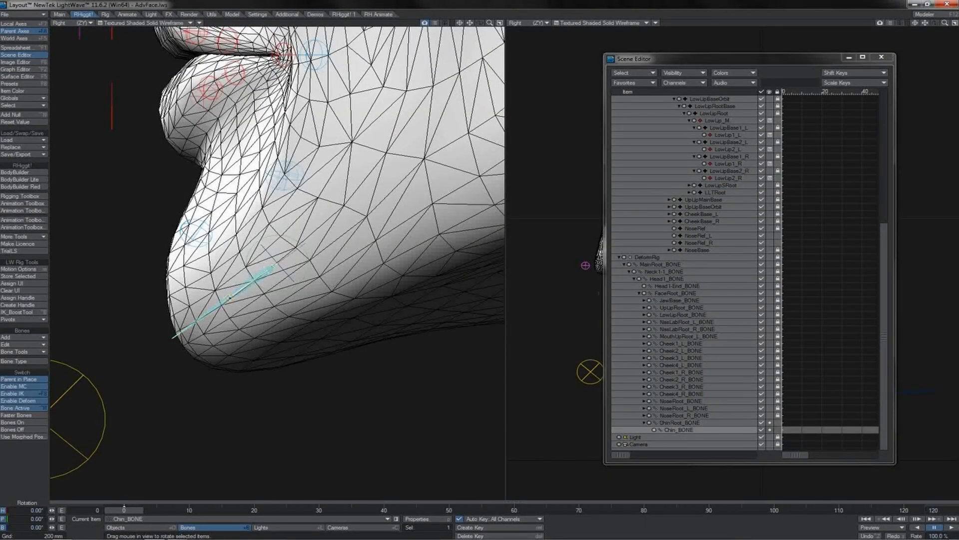
key(p)
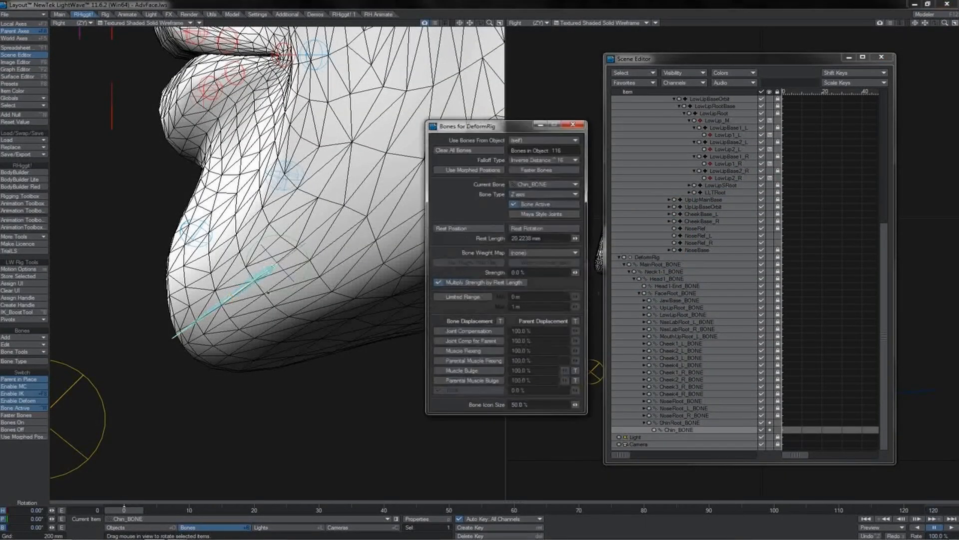
click(532, 253)
click(522, 287)
click(511, 272)
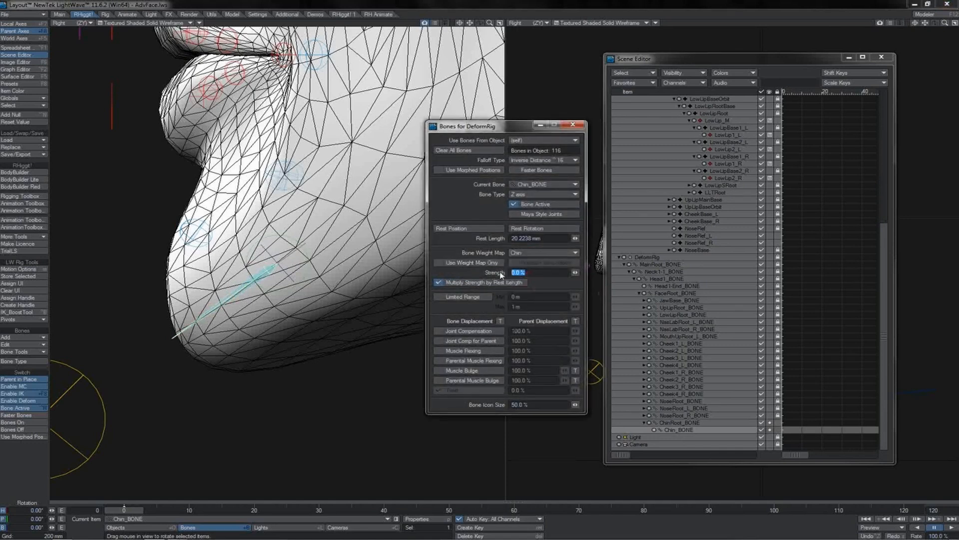
text(100)
key(Tab)
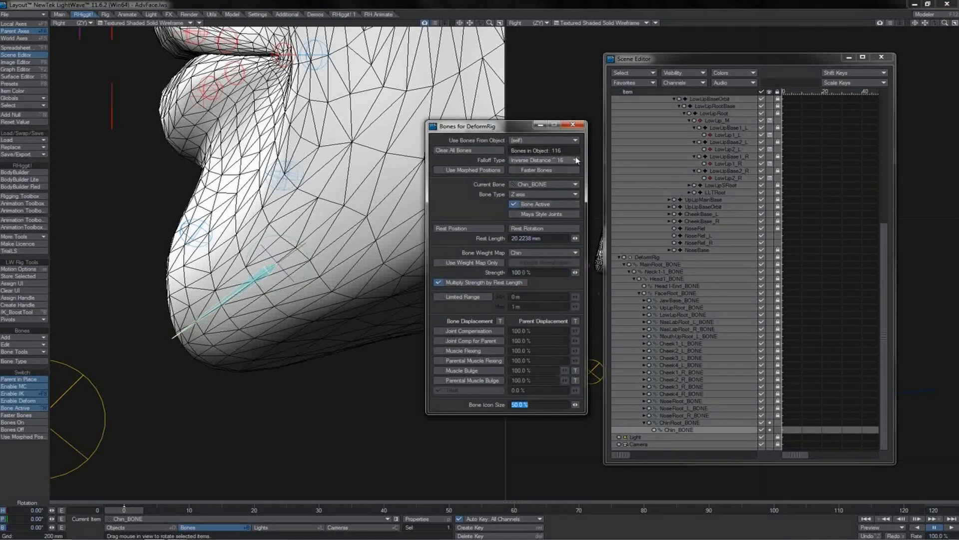
click(578, 126)
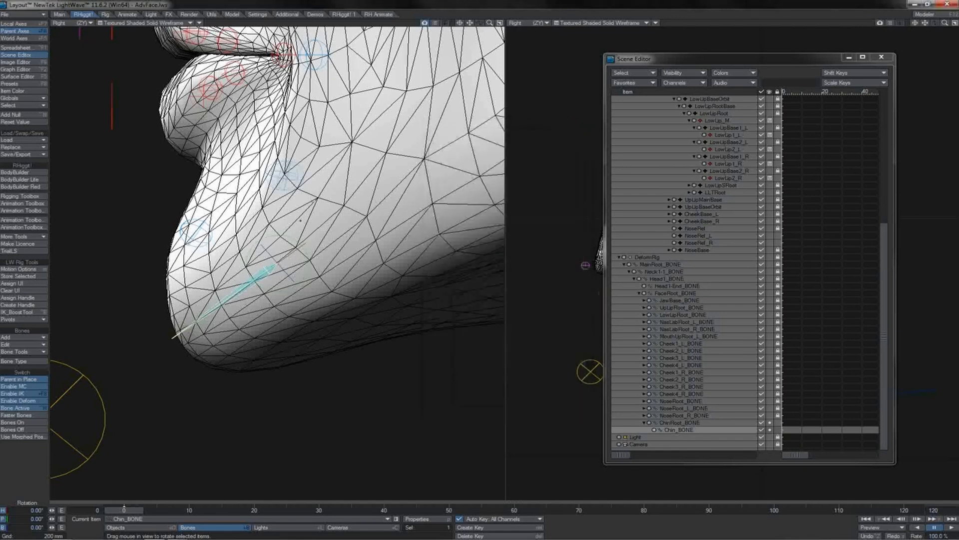
- Test the rotation of Chin_BONE and compare the Jaw weight map around the chin in Modeler
mouse_move(280, 235)
mouse_down()
mouse_move(263, 252)
mouse_move(267, 265)
mouse_move(282, 235)
mouse_move(272, 260)
mouse_move(321, 273)
mouse_move(273, 265)
mouse_move(279, 236)
mouse_move(269, 254)
mouse_move(277, 275)
mouse_move(281, 234)
mouse_up()
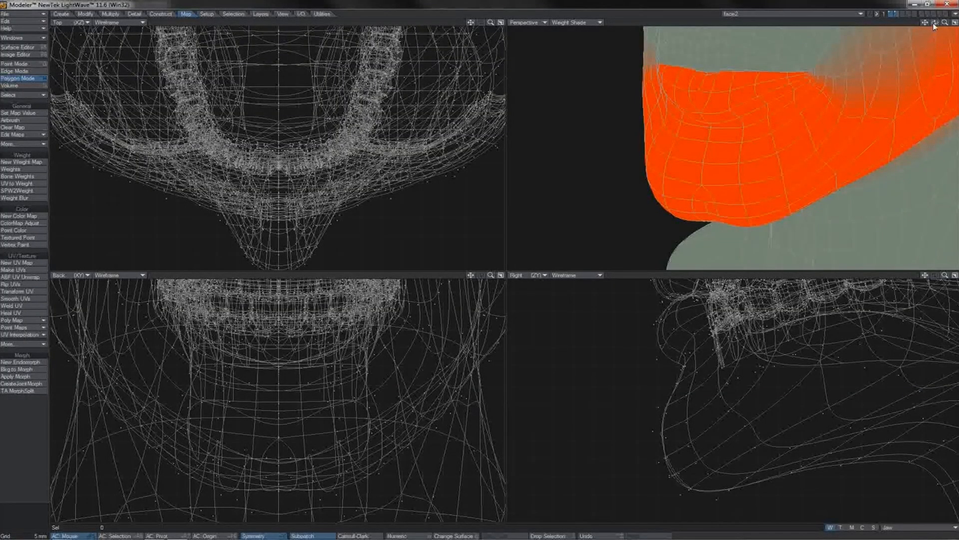
drag(934, 25, 917, 16)
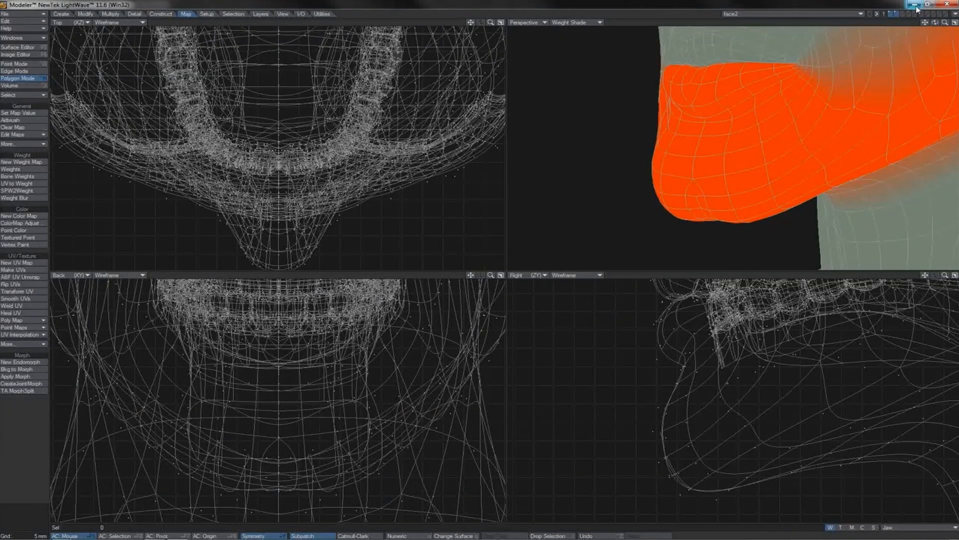
click(916, 5)
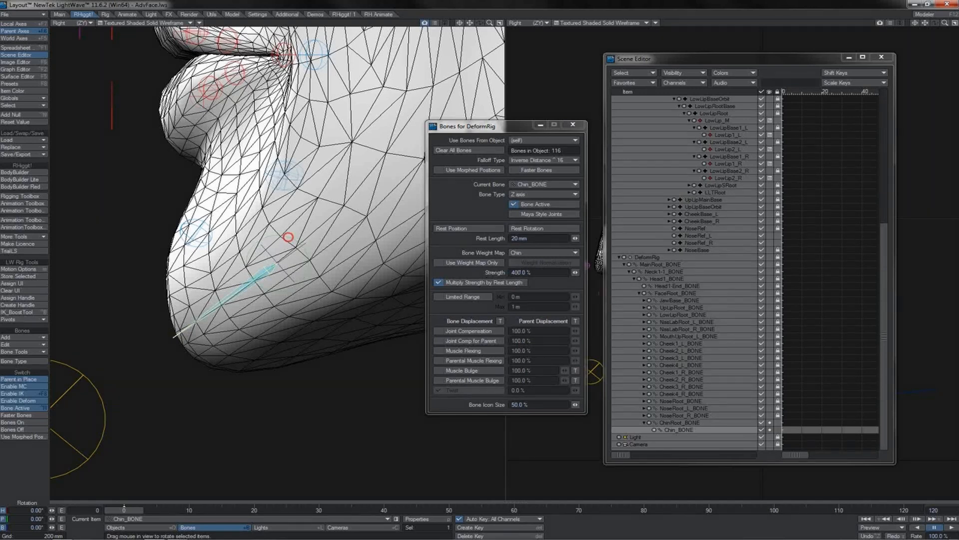
- Rotate Chin_BONE back and forth in pitch and heading to test how the chin deforms
drag(289, 237, 288, 270)
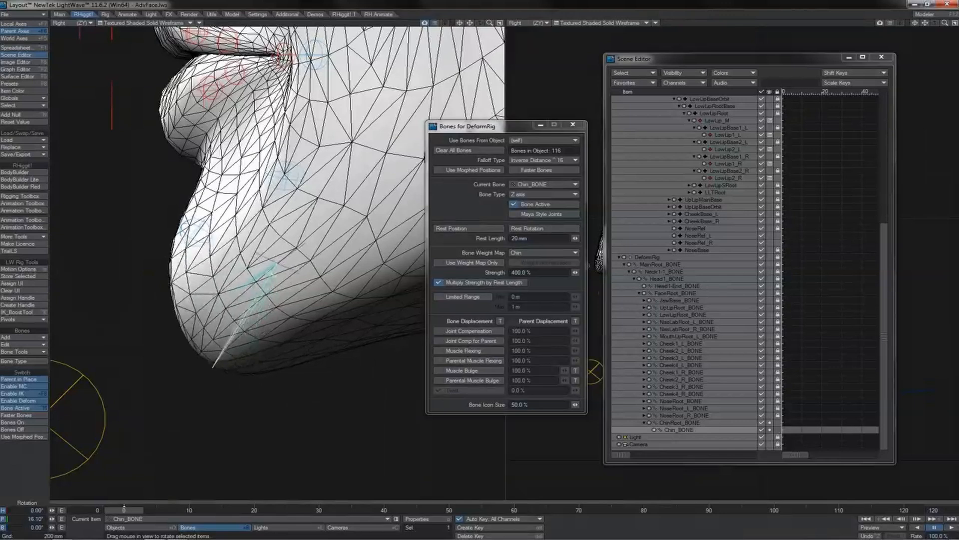
drag(288, 206, 288, 237)
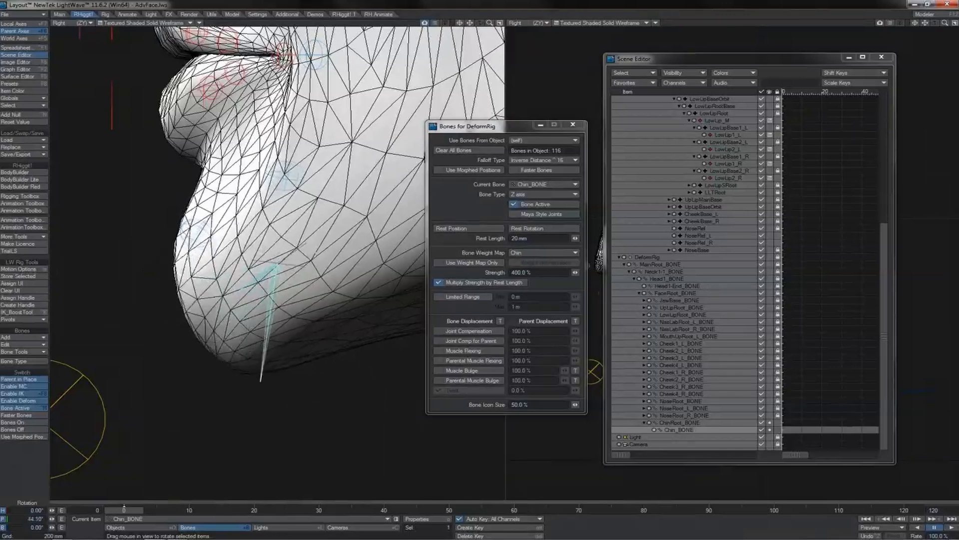
drag(289, 279, 289, 230)
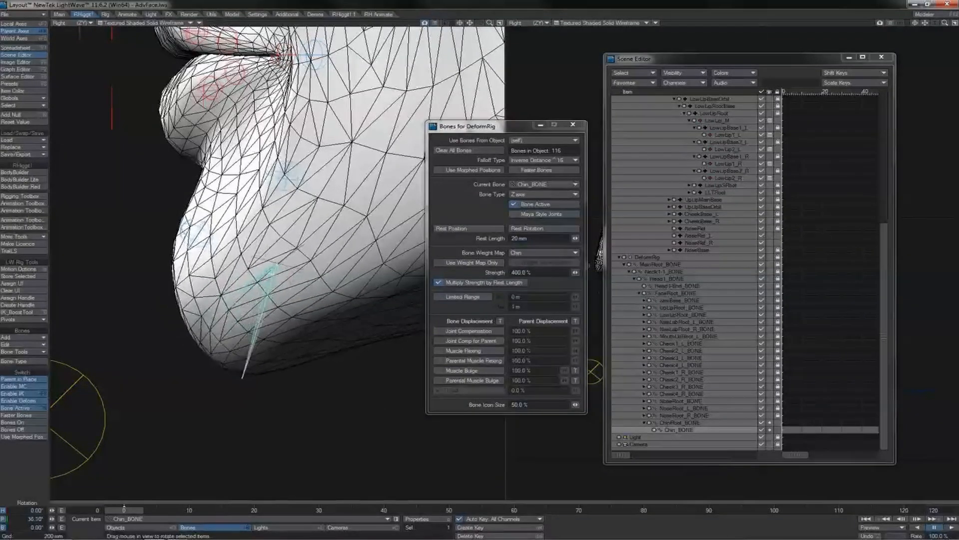
drag(289, 222, 288, 265)
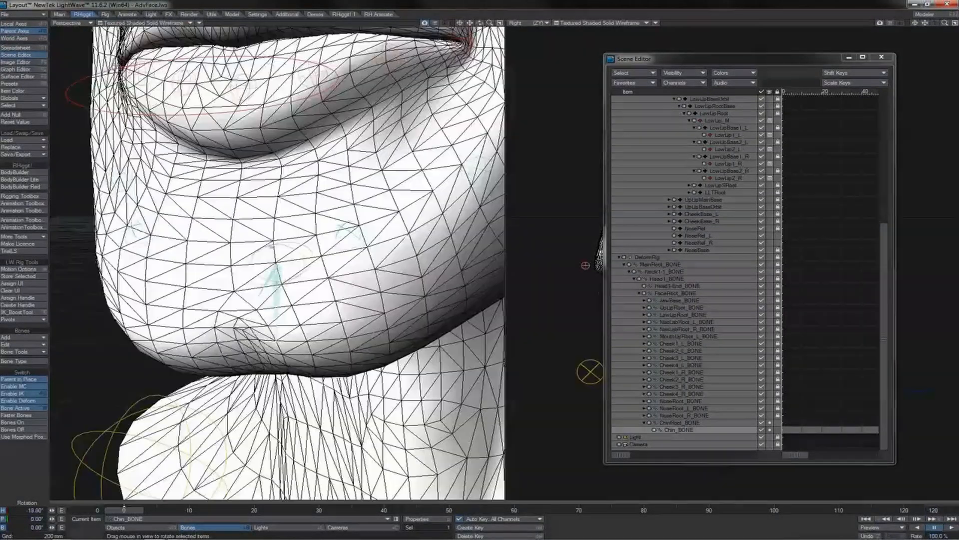
drag(280, 272, 265, 275)
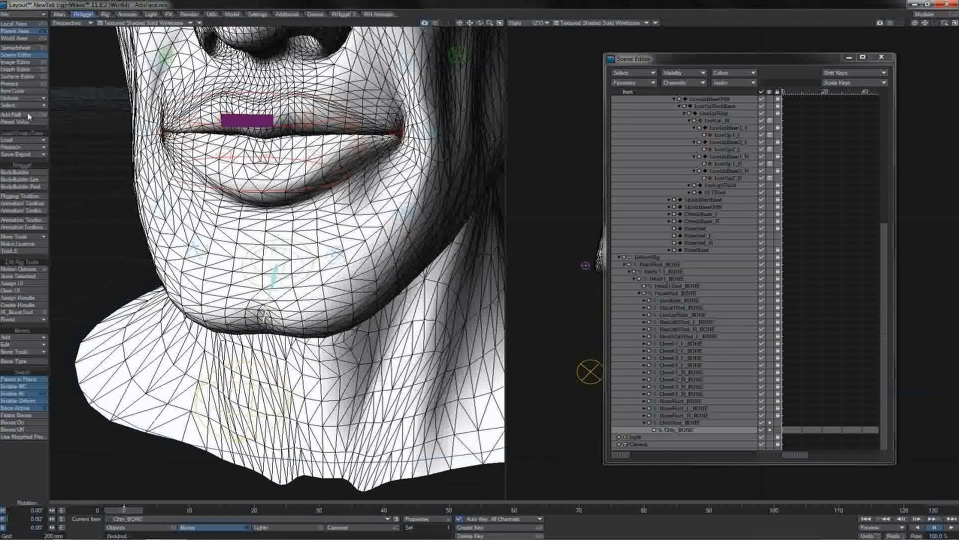
- Add a null object named ChinRef to the scene
click(29, 117)
key(BackSpace)
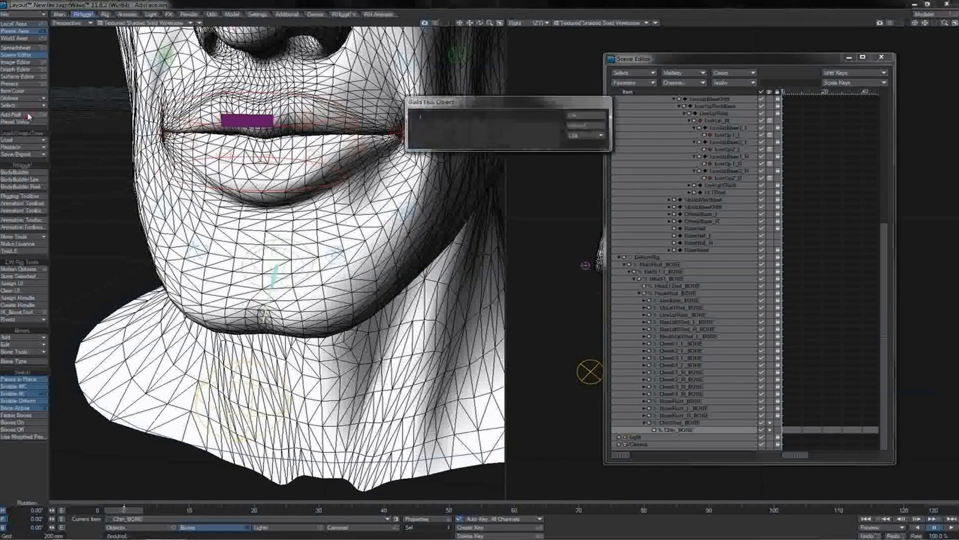
text(ChinFm)
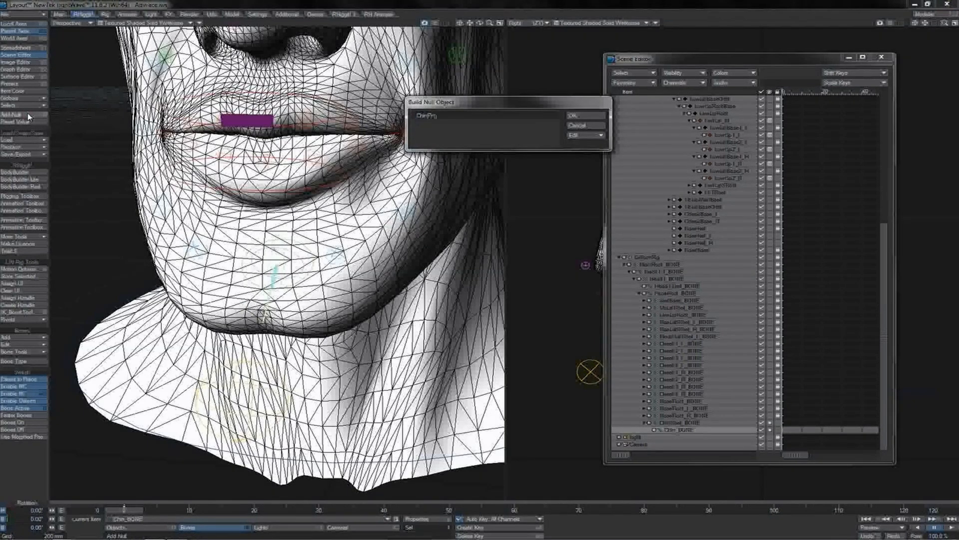
key(Return)
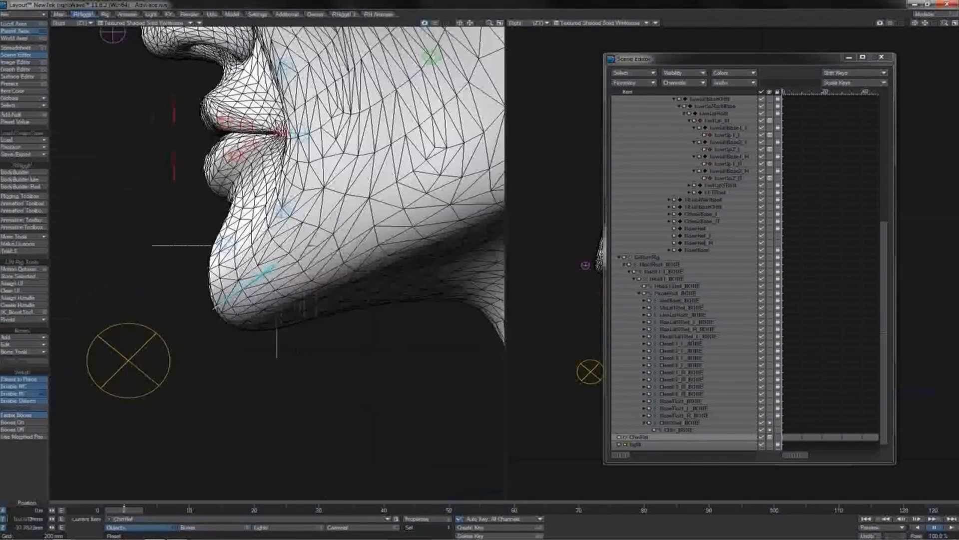
- Move the ChinRef null forward into the chin above Chin_BONE and parent it to JawTrack
drag(277, 244, 250, 243)
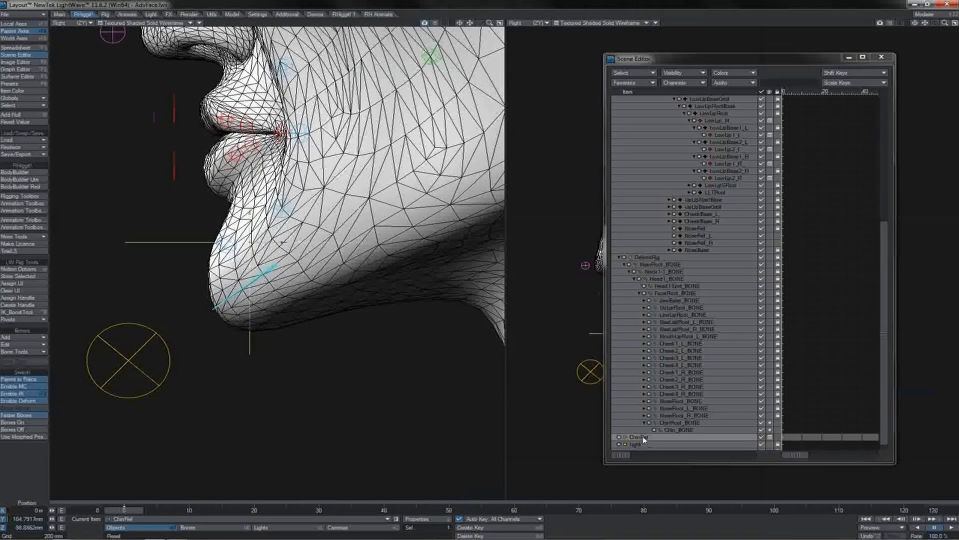
drag(631, 437, 692, 181)
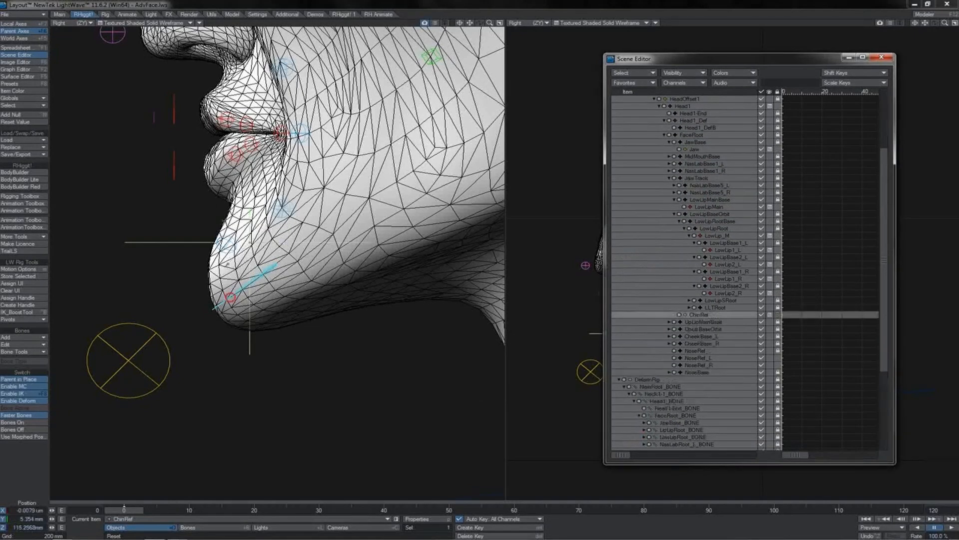
- Add a Nodal Motion modifier to Chin_BONE in its motion options
key(m)
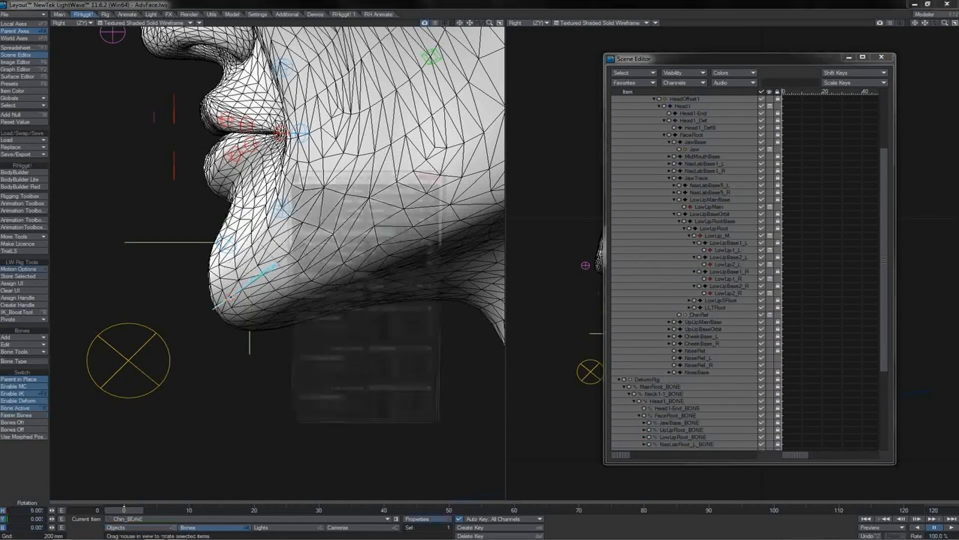
click(310, 233)
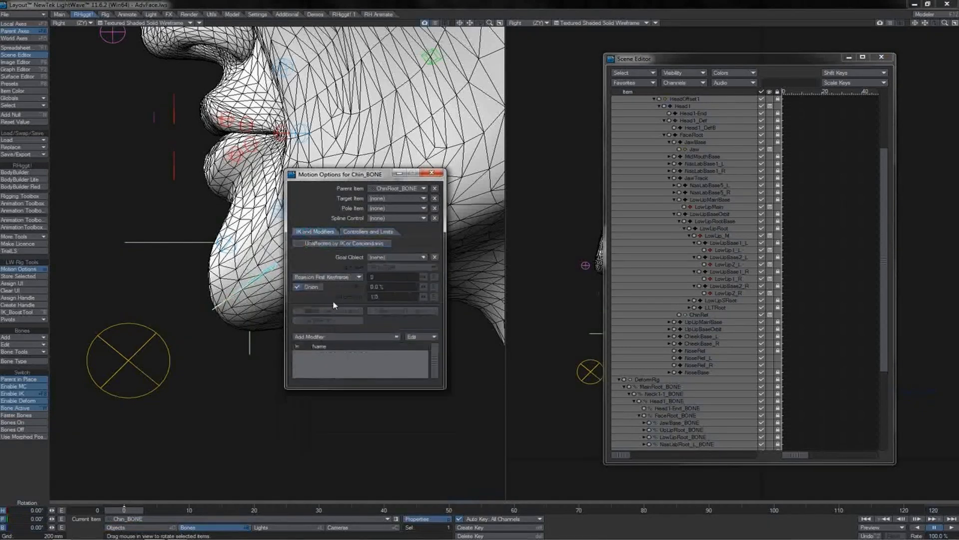
click(333, 337)
click(335, 328)
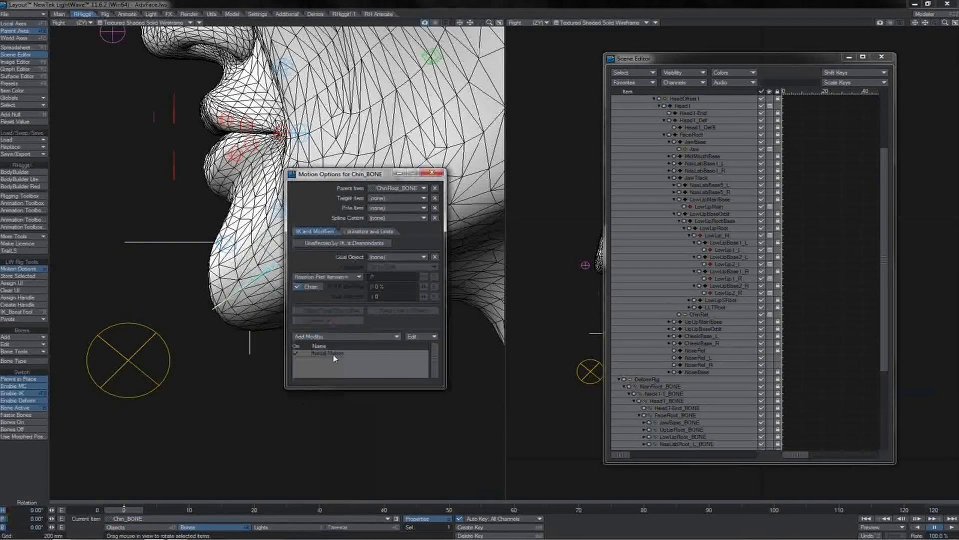
- Open Chin_BONE's Nodal Motion graph, set the first Item Info node to ChinRef and connect both World Positions to a Distance node
double_click(335, 358)
click(799, 118)
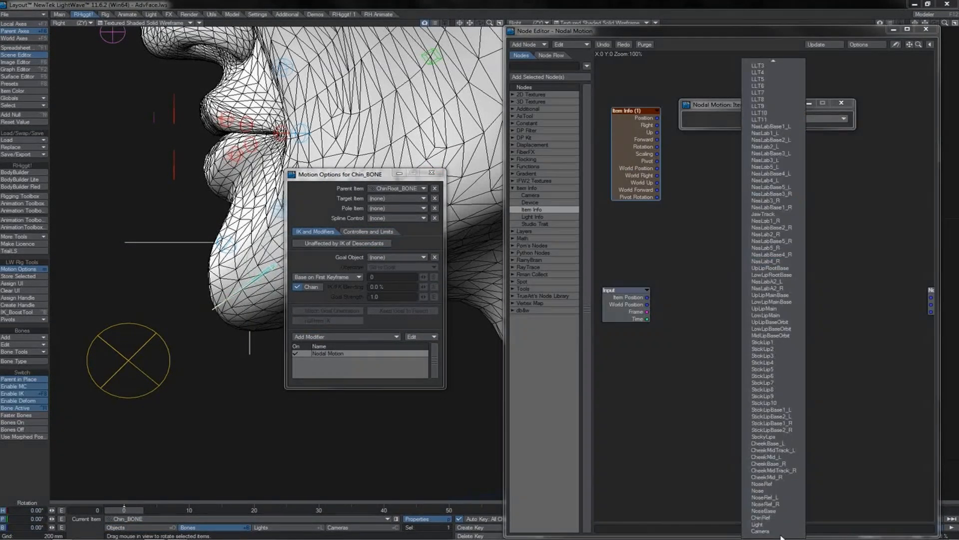
click(776, 517)
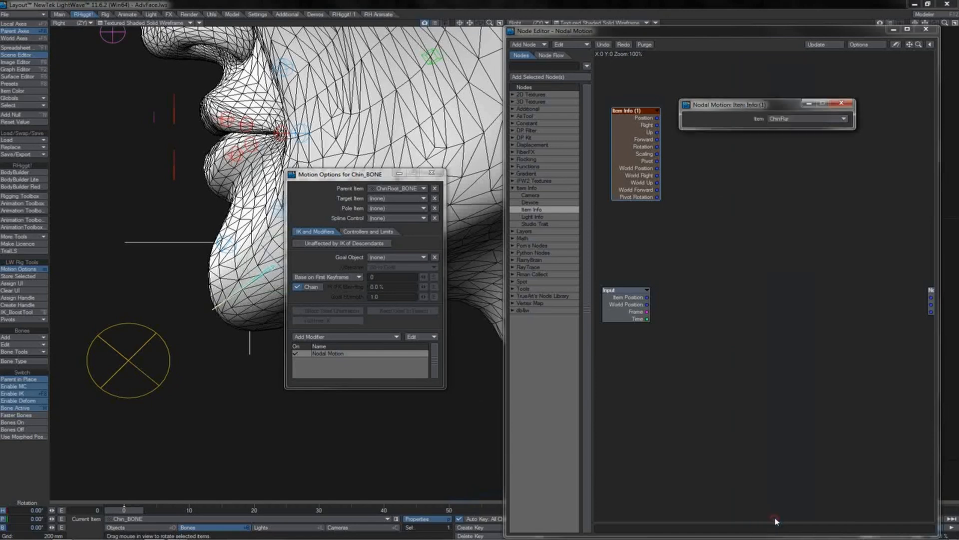
click(794, 118)
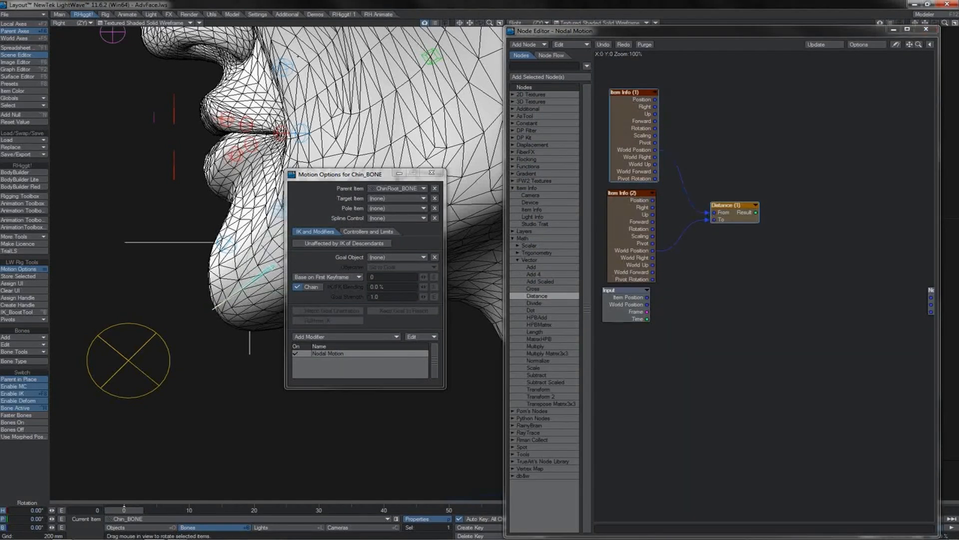
- Close the bone's motion options, add a Gradient node and connect the Distance node's Result to its Input
key(4)
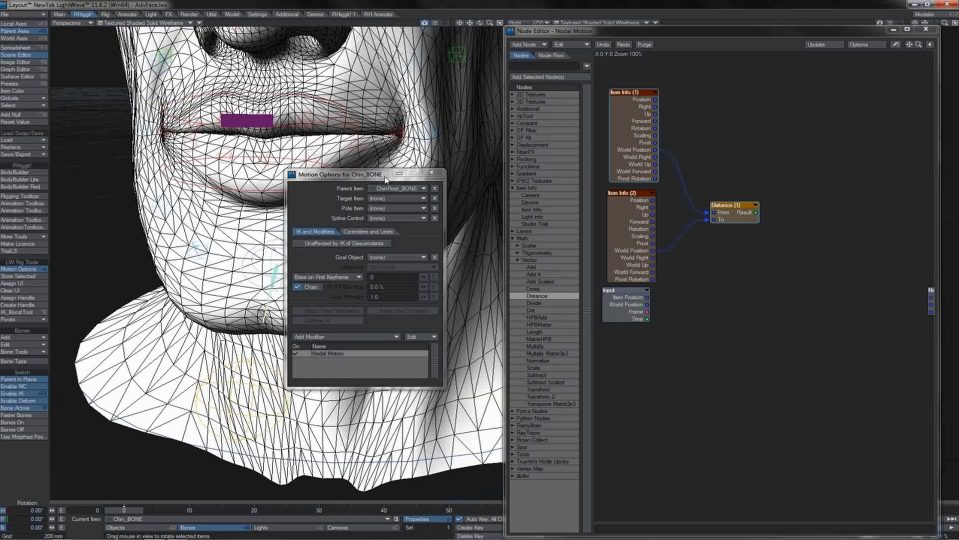
click(431, 173)
click(268, 163)
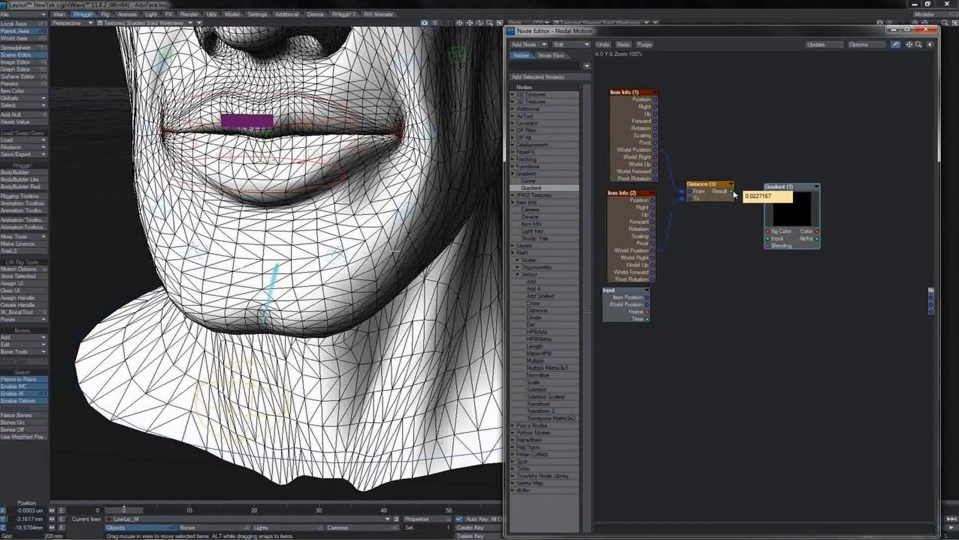
drag(733, 195, 768, 238)
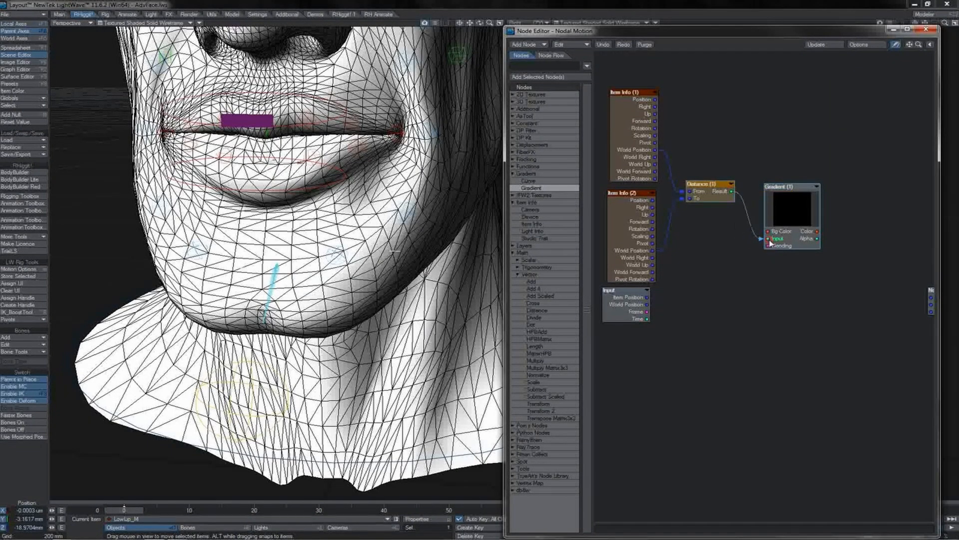
- Set the Gradient node's first key to position 0.0227 with an alpha of 0%
double_click(791, 207)
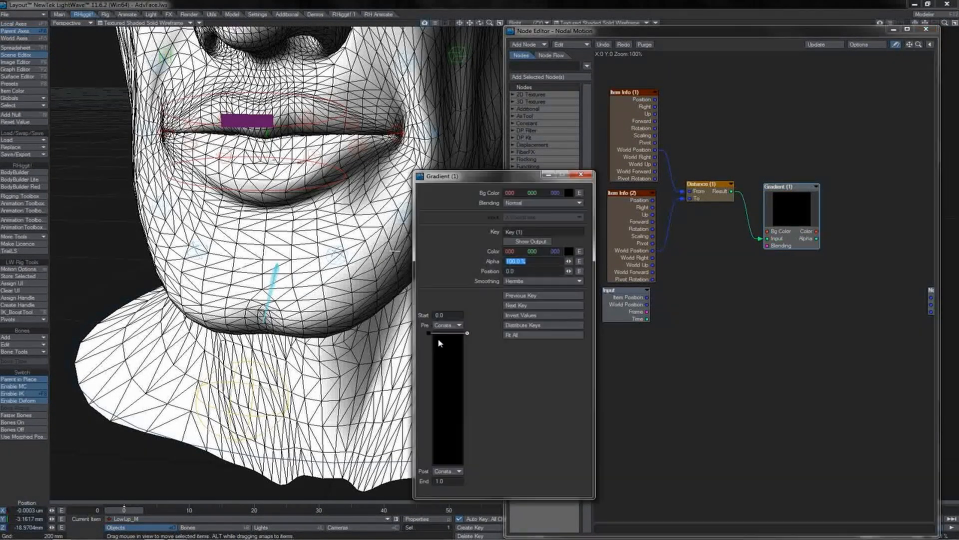
click(517, 271)
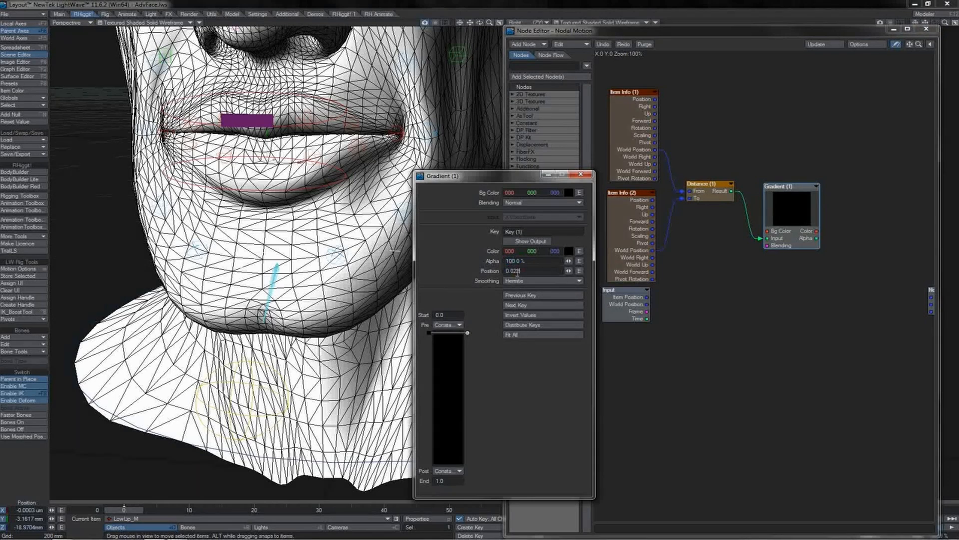
key(Return)
drag(528, 261, 502, 261)
text(0)
key(Return)
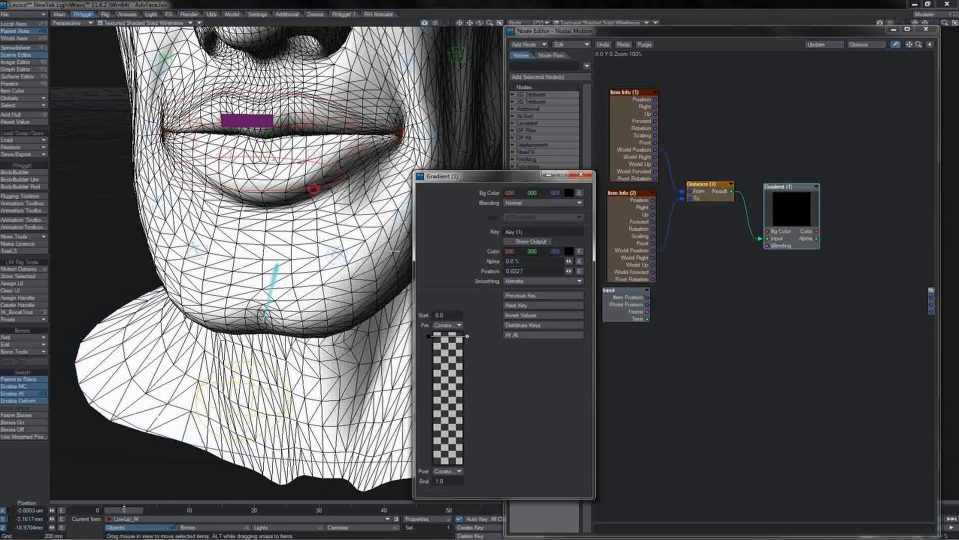
- Lower LowLipMain about 17 mm in the side view and read the Distance node's result
key(3)
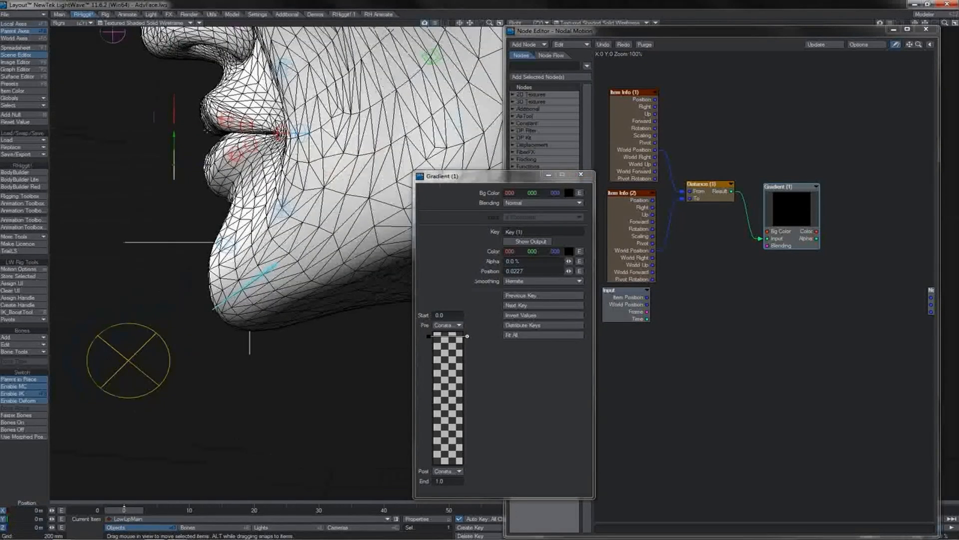
drag(177, 135, 176, 195)
mouse_move(732, 193)
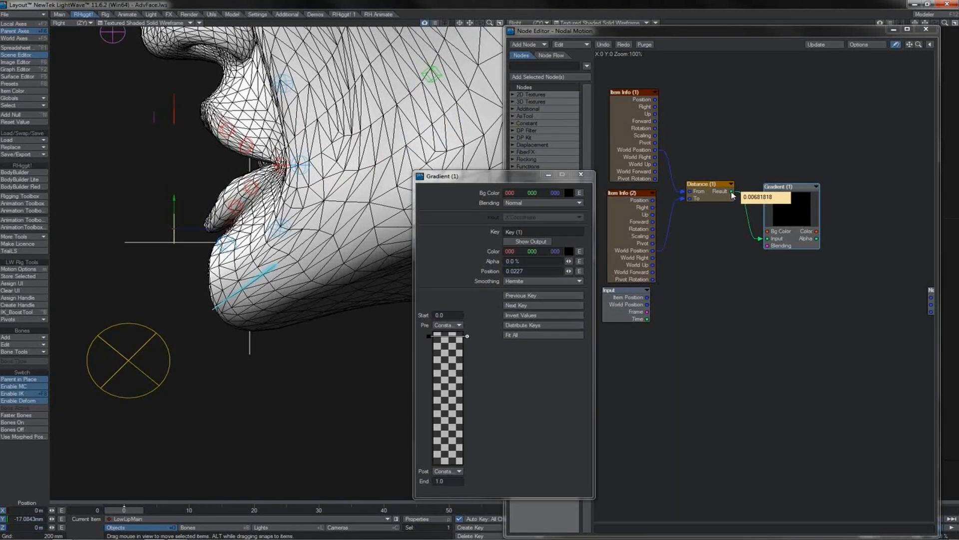
- Set the gradient's end to 0.03 and add a second key at position 0.0068
click(431, 481)
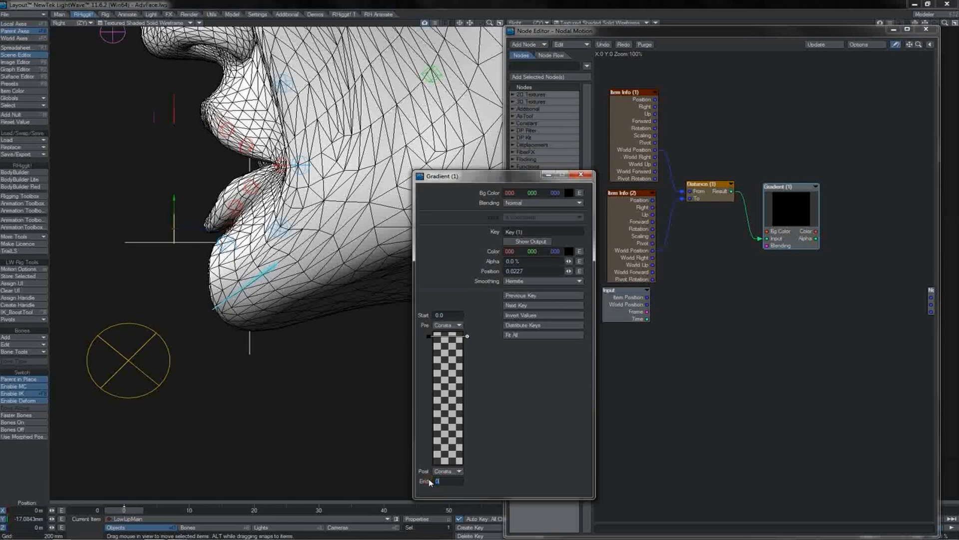
key(Return)
click(448, 371)
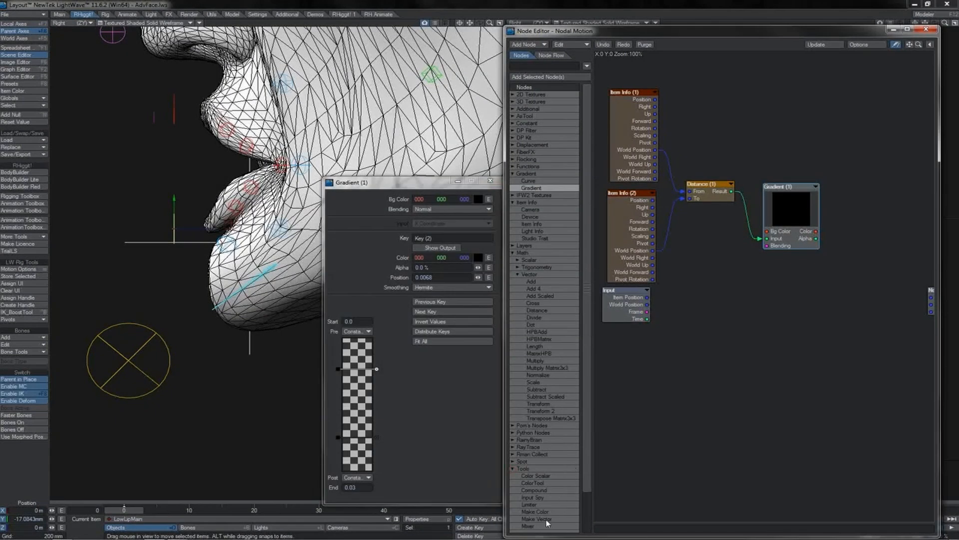
- Add a Make Vector node, connect the Gradient's Alpha to its Y, and feed its Vector into the Nodal Motion Rotation input
double_click(547, 519)
drag(748, 290, 854, 241)
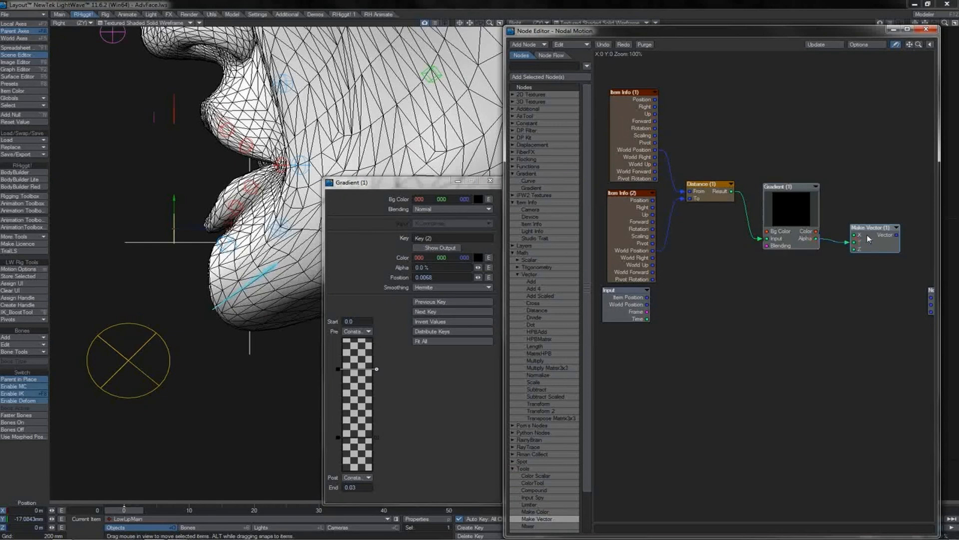
double_click(868, 239)
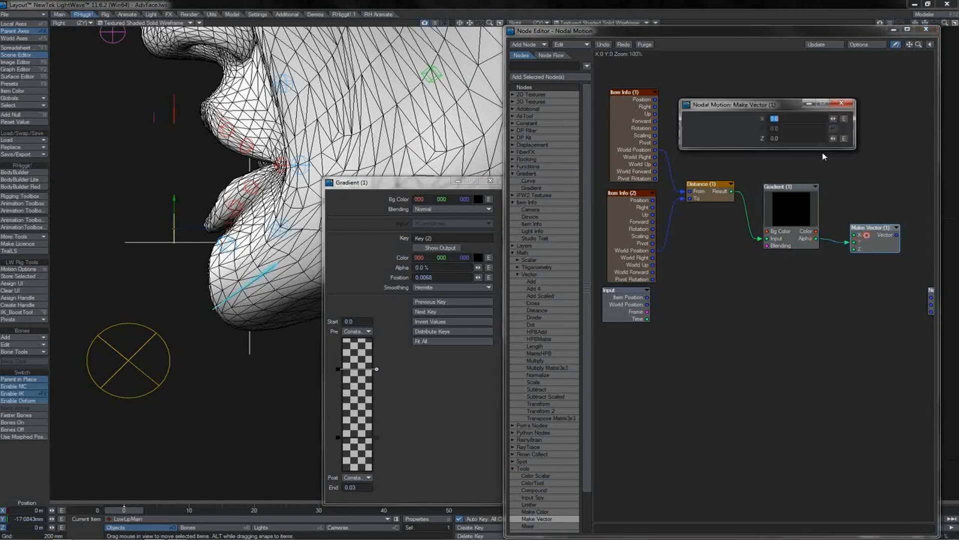
click(843, 103)
drag(909, 44, 883, 36)
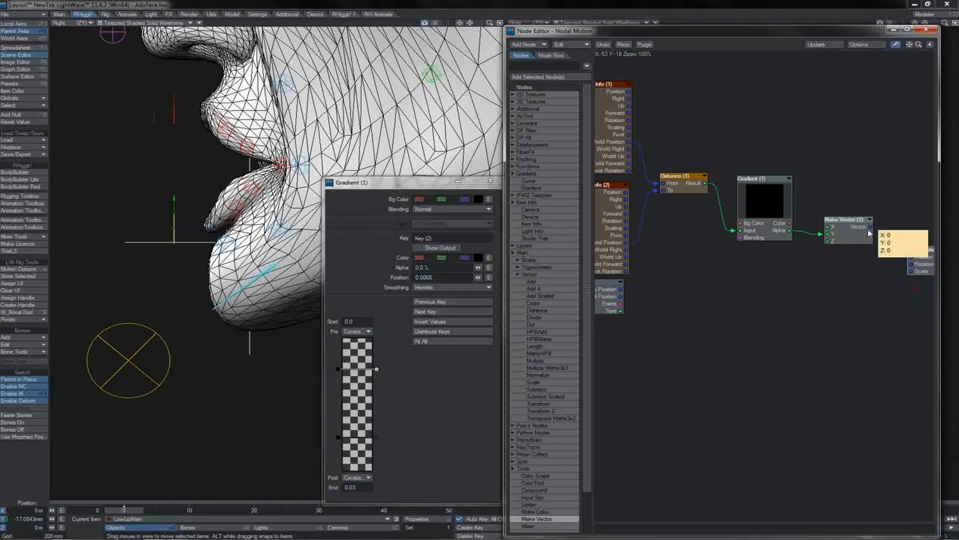
drag(869, 229, 910, 264)
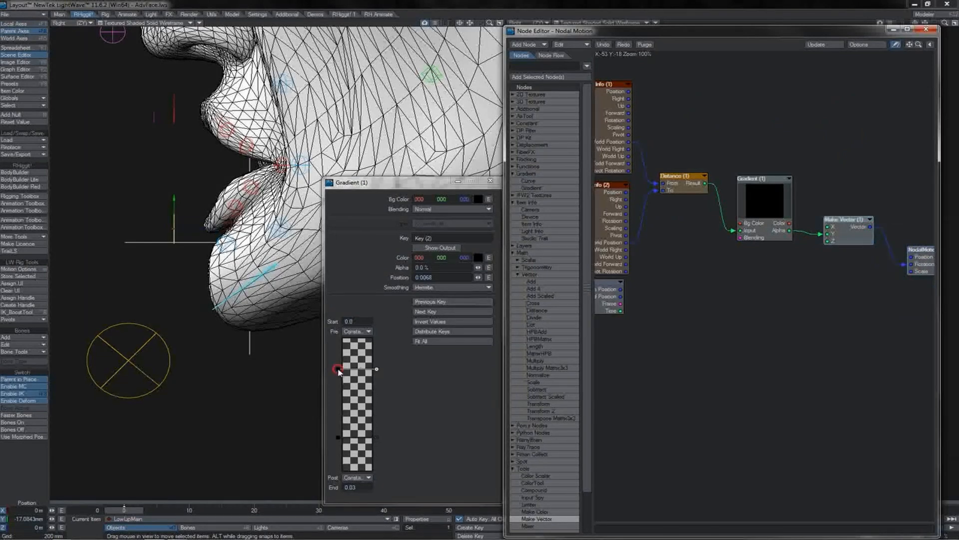
- Set the second gradient key's alpha to 54%, test the chin by moving LowLipMain, and return the lip to its rest position
click(339, 370)
drag(474, 267, 477, 269)
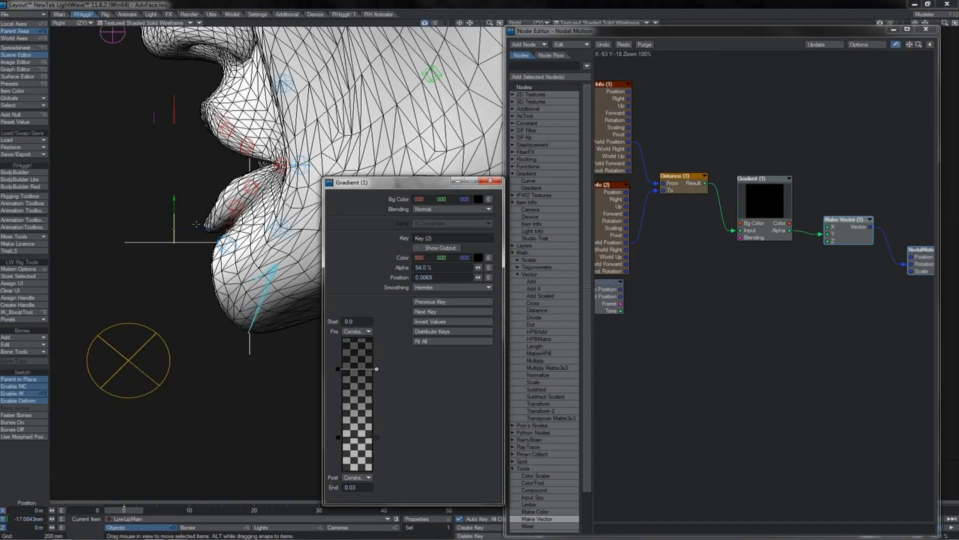
drag(196, 224, 196, 272)
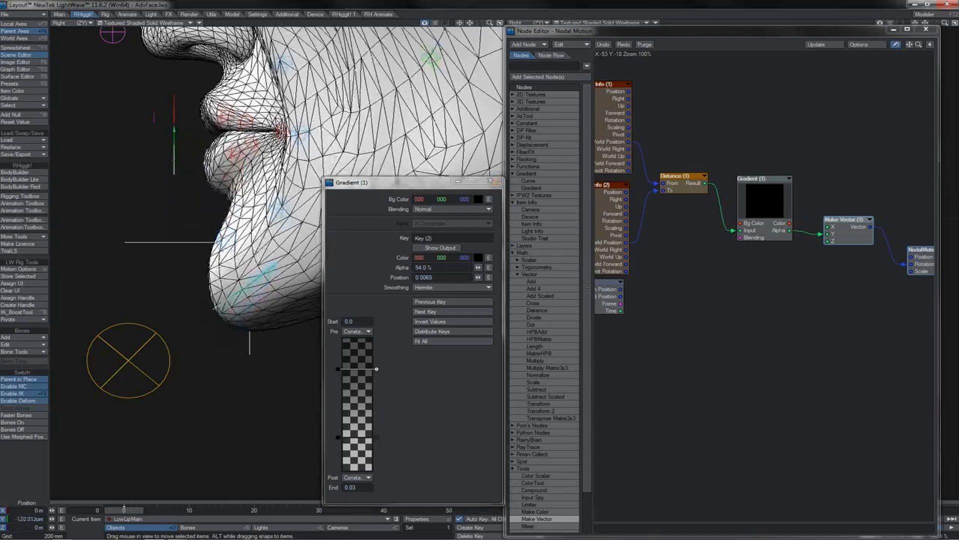
key(ctrl+z)
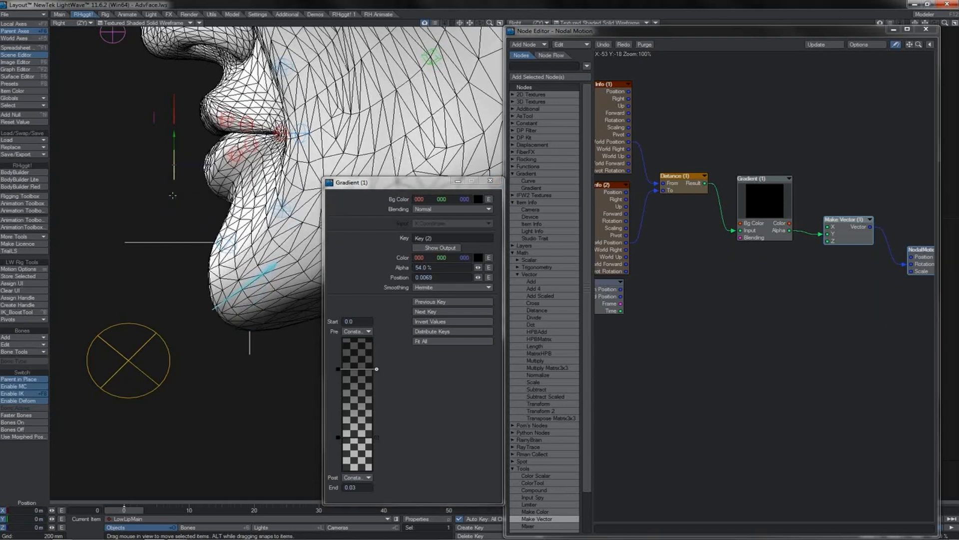
- Raise LowLipMain about 13 mm, read the Distance result and set the gradient's end to 0.04
drag(173, 140, 174, 89)
mouse_move(706, 187)
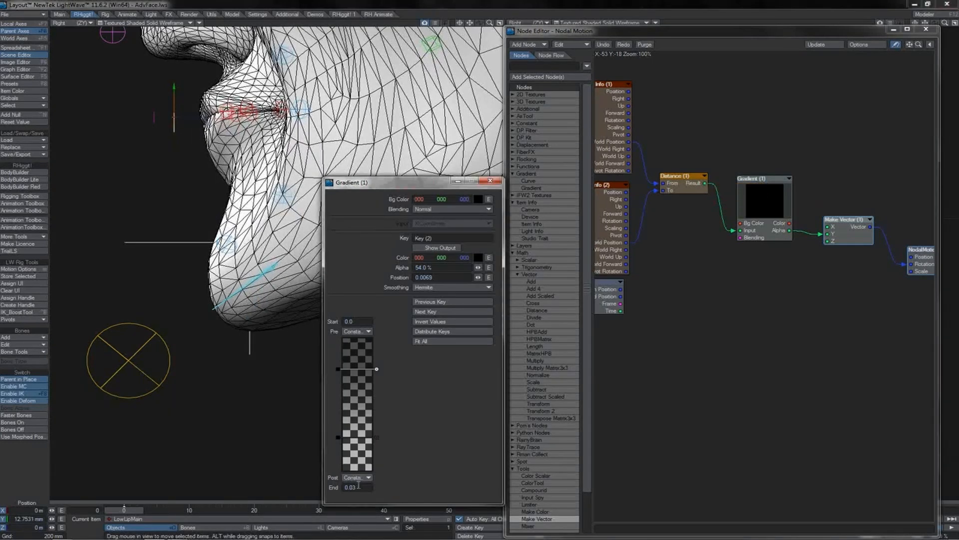
key(BackSpace)
text(4)
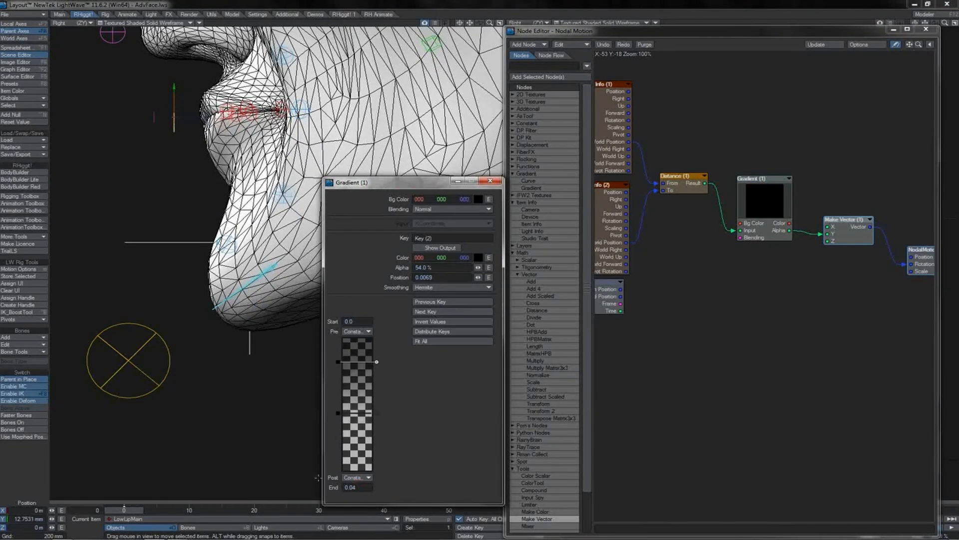
- Add a third gradient key at position 0.0353 with an alpha of about -55.5% and test it by moving LowLipMain vertically
click(356, 443)
click(435, 278)
drag(433, 278, 476, 268)
text(53)
key(Return)
drag(174, 212, 174, 125)
key(4)
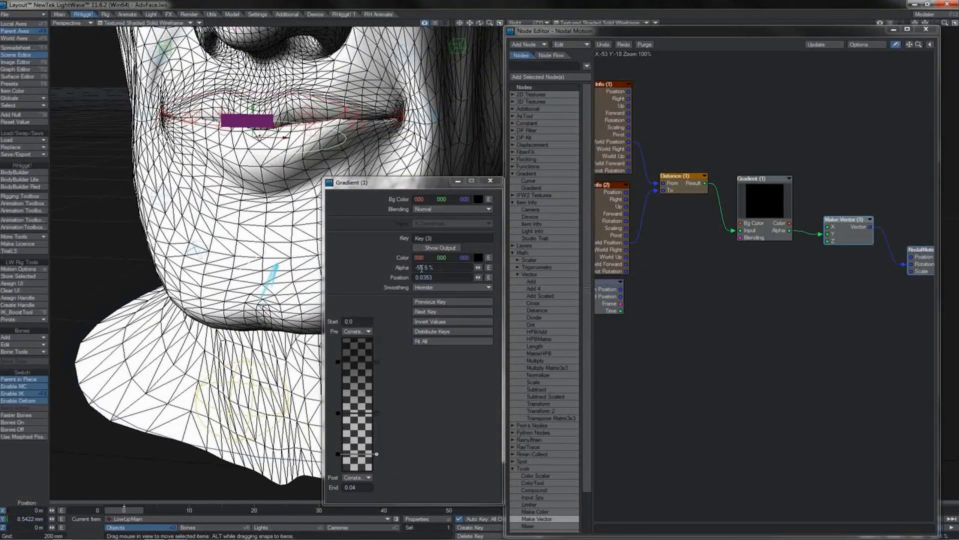
- Weaken the third gradient key's negative alpha and set the second key's alpha to 34%
click(418, 267)
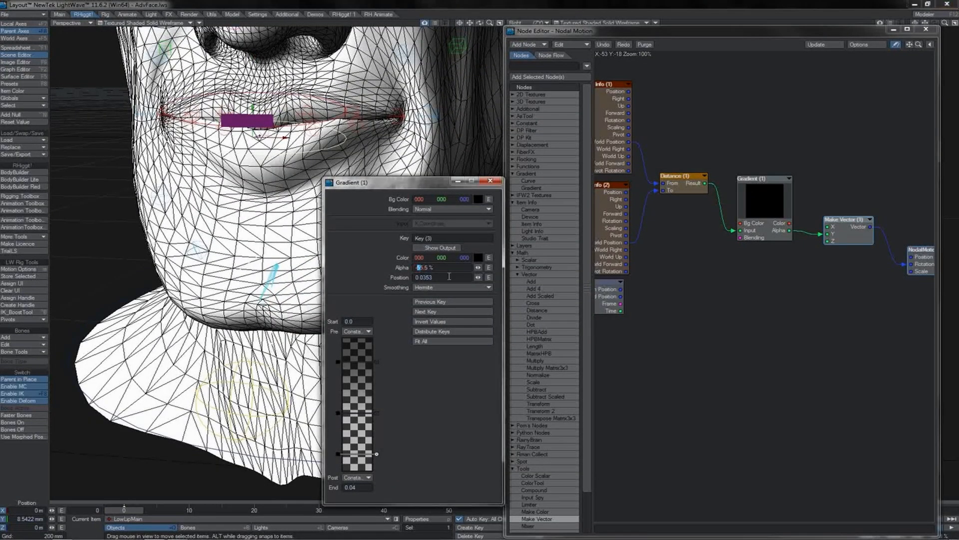
click(349, 362)
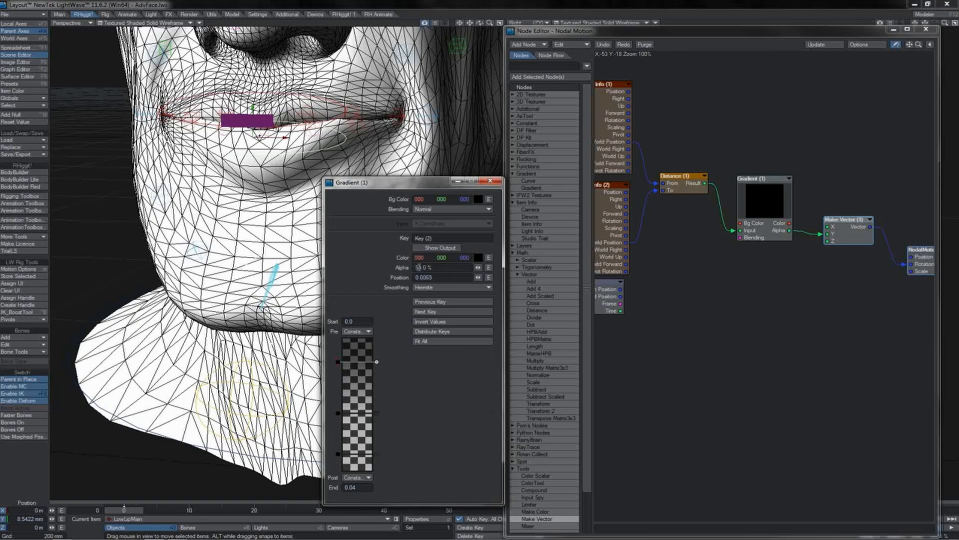
click(418, 267)
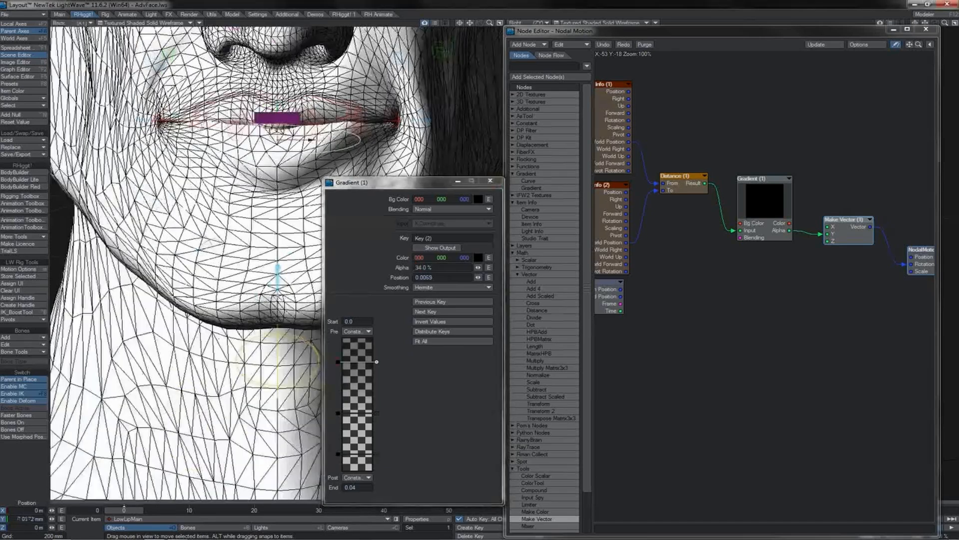
- Lower LowLipMain to test the chin, shift the second gradient key closer to the start, and reset the lip
drag(277, 132, 277, 217)
click(337, 362)
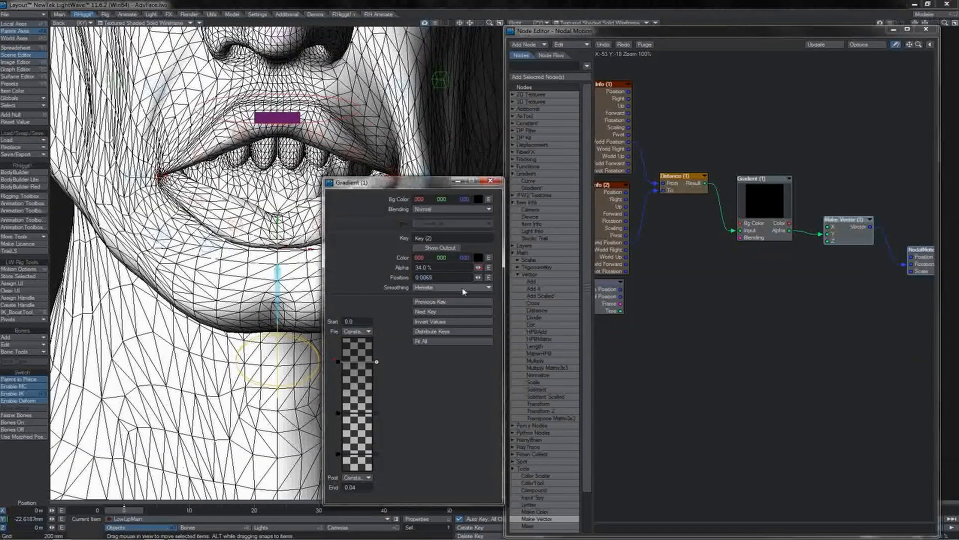
drag(479, 276, 478, 279)
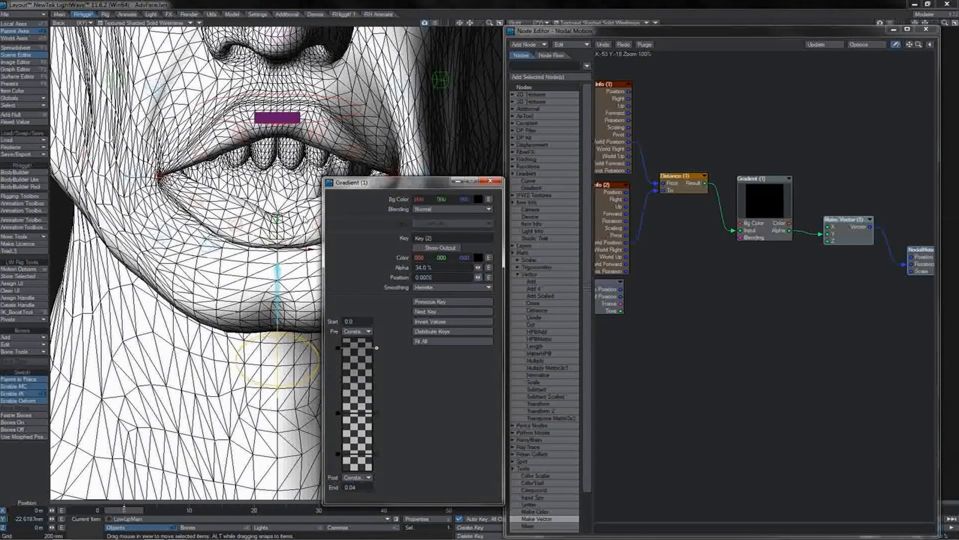
mouse_move(278, 221)
mouse_down()
mouse_move(277, 163)
mouse_move(278, 202)
mouse_up()
click(492, 182)
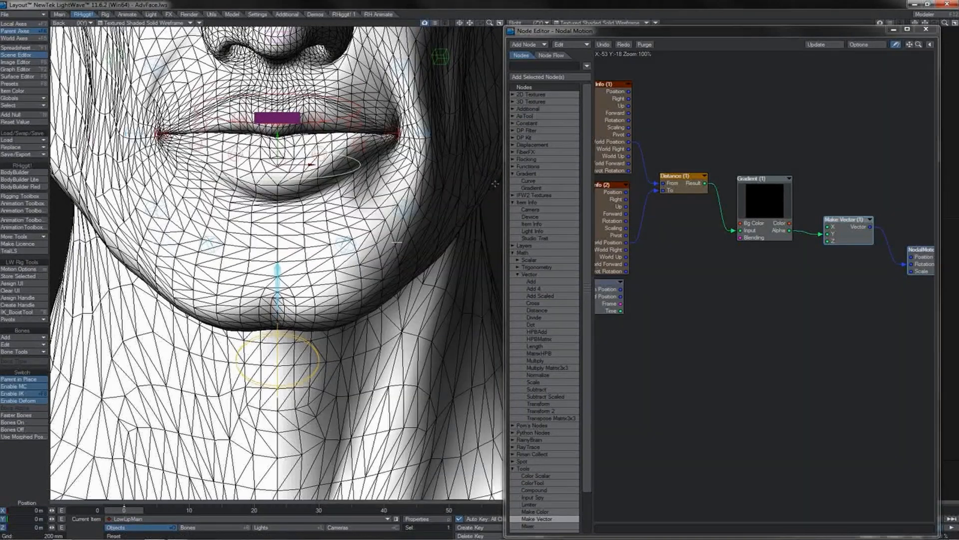
- Add two null objects named ChinBase and Chin to the scene
key(4)
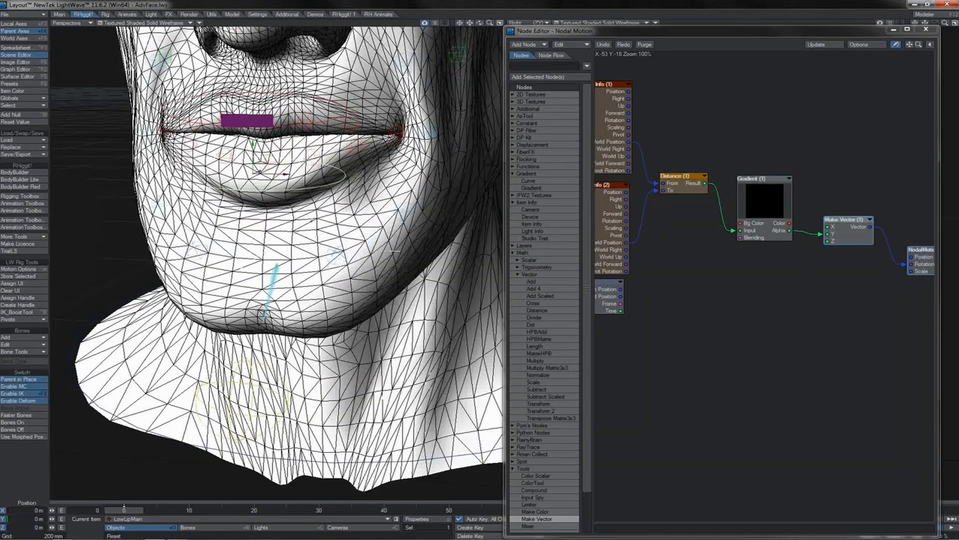
click(35, 114)
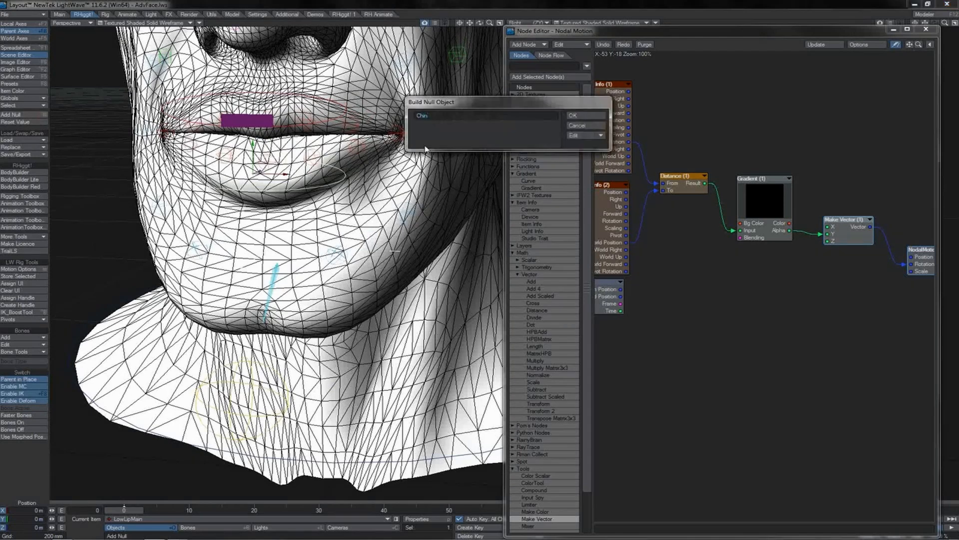
text(Base)
key(Return)
click(30, 115)
text(C)
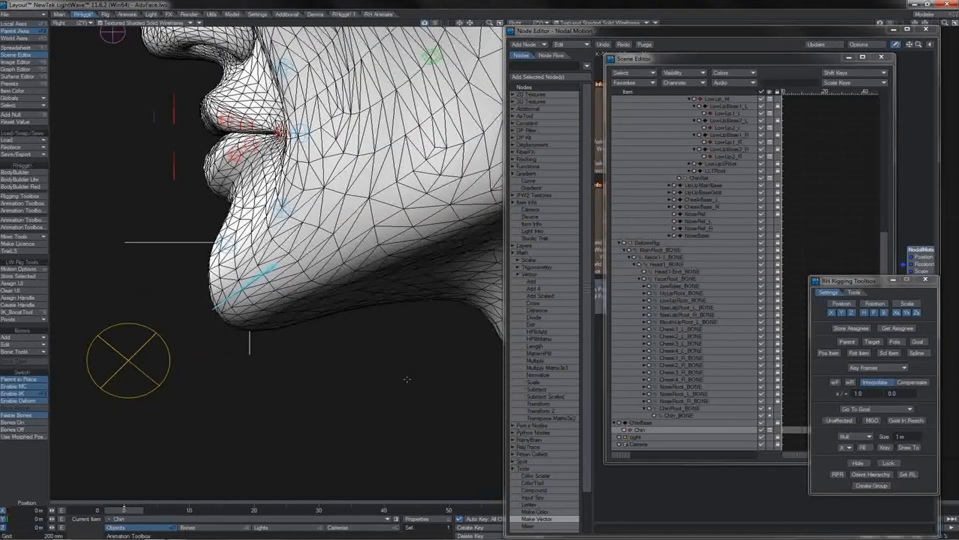
- Move the Chin null to just in front of the chin and parent ChinBase within the face rig hierarchy
drag(365, 461, 98, 194)
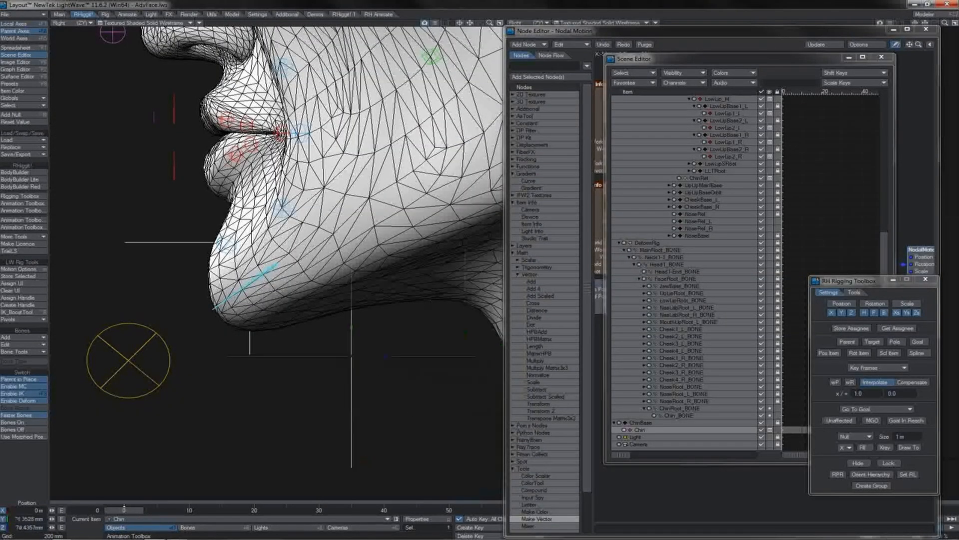
drag(351, 356, 183, 280)
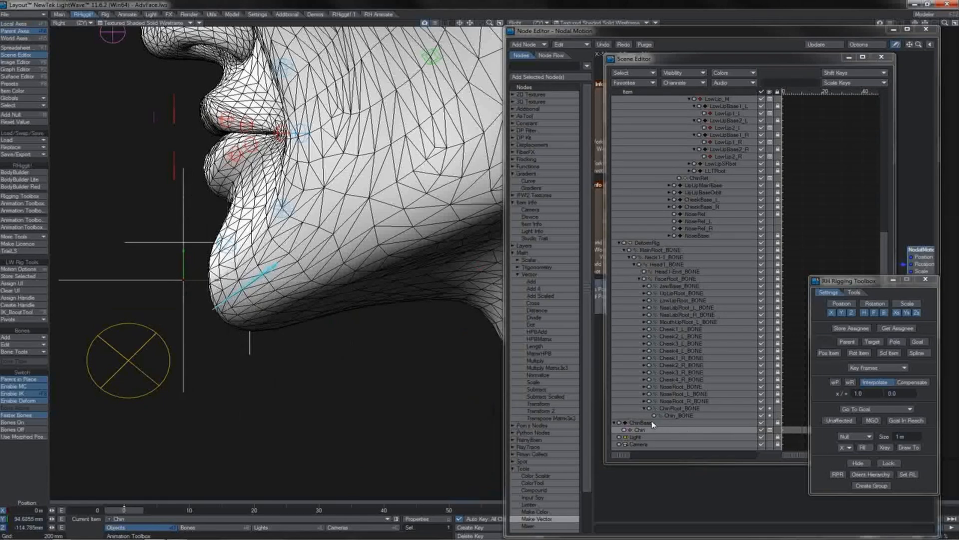
drag(647, 424, 700, 142)
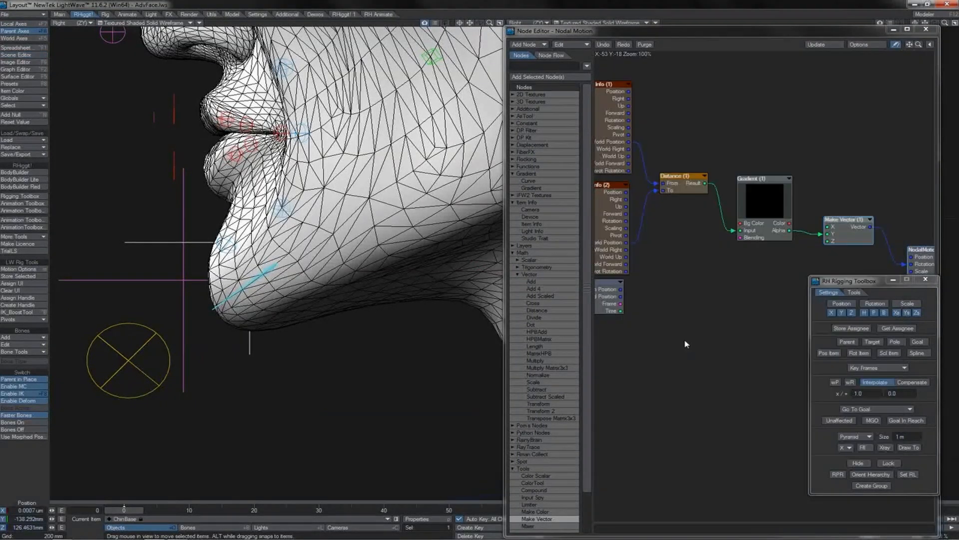
- Display the Chin null as a pyramid aligned to the Z axis
key(Down)
click(858, 436)
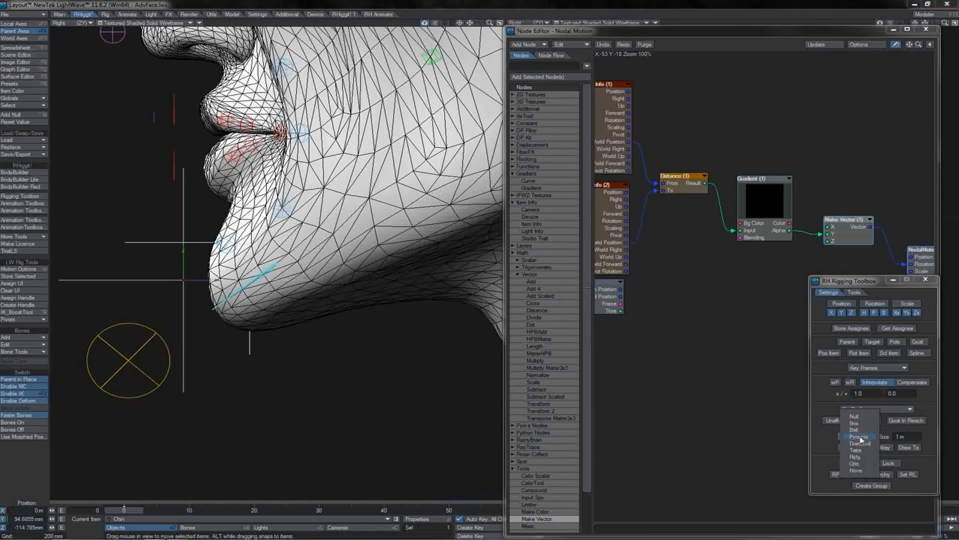
click(859, 437)
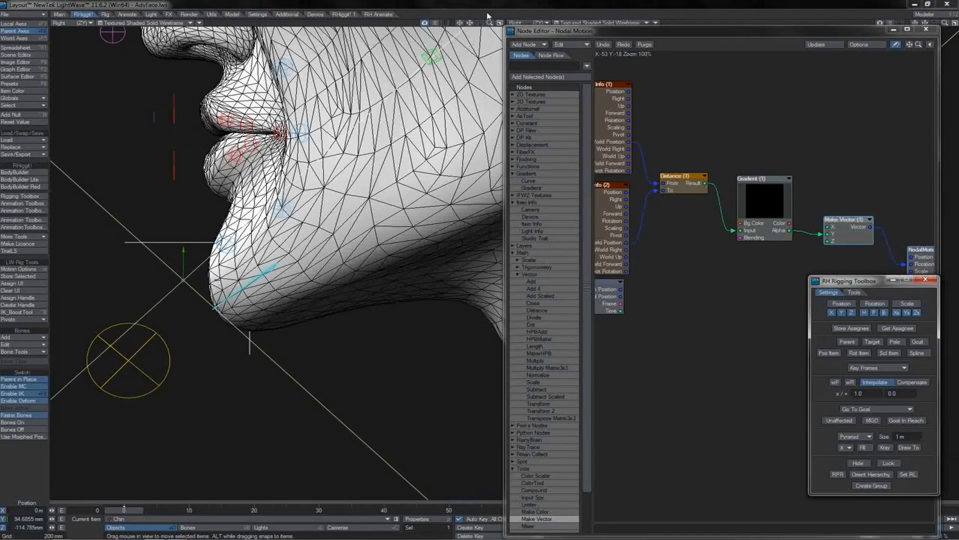
drag(489, 22, 457, 30)
key(4)
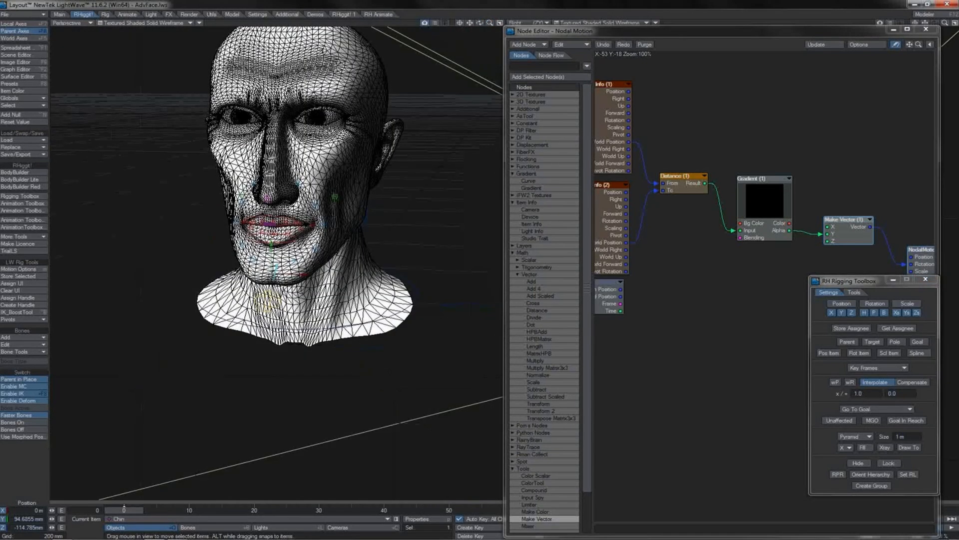
click(844, 447)
click(848, 462)
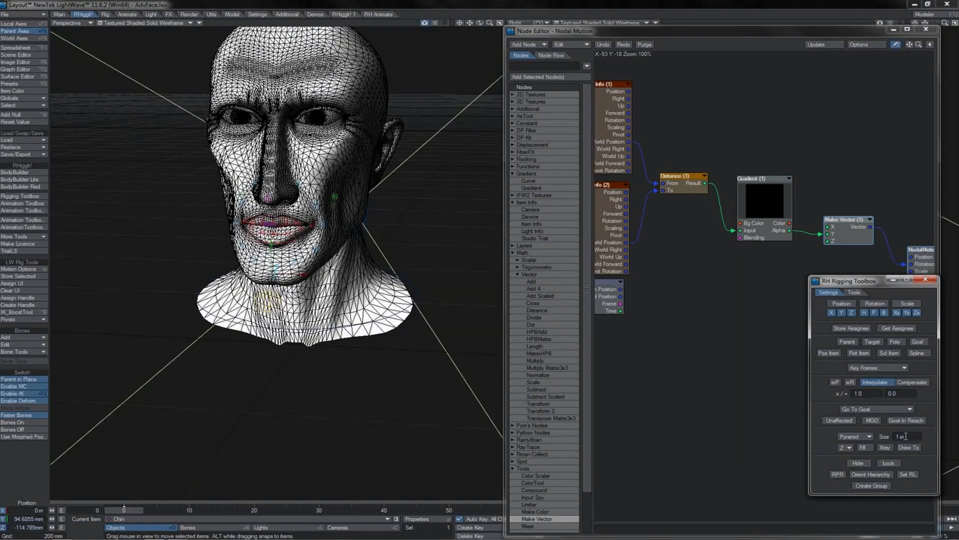
- Try a Chin pyramid size of -10 mm and settle on -6 mm
drag(905, 436, 892, 437)
text(-10mm)
key(Return)
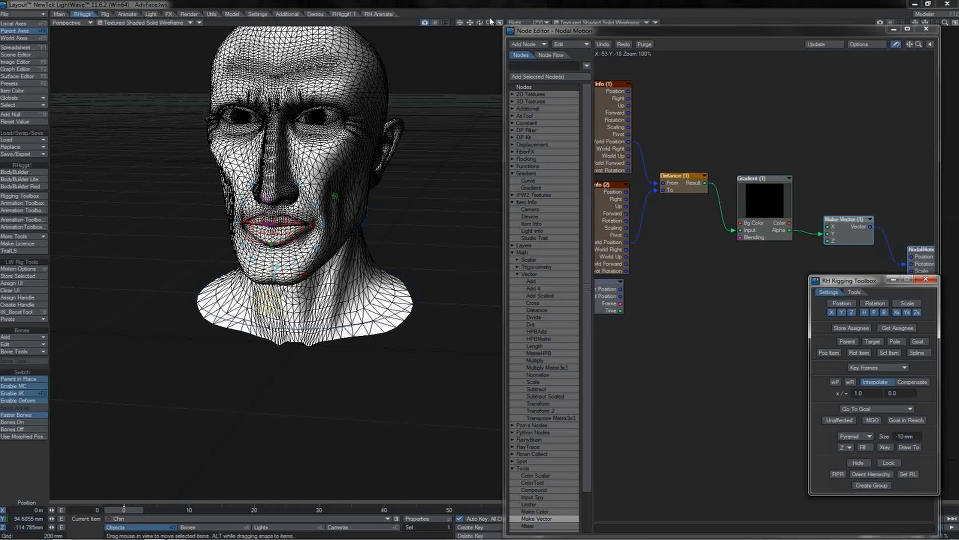
drag(491, 22, 439, 24)
click(903, 437)
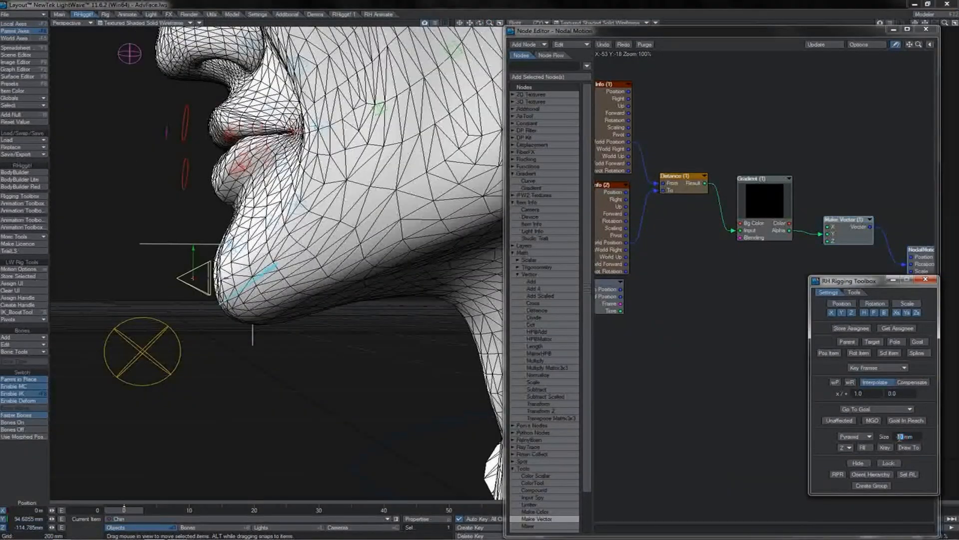
text(6)
key(Return)
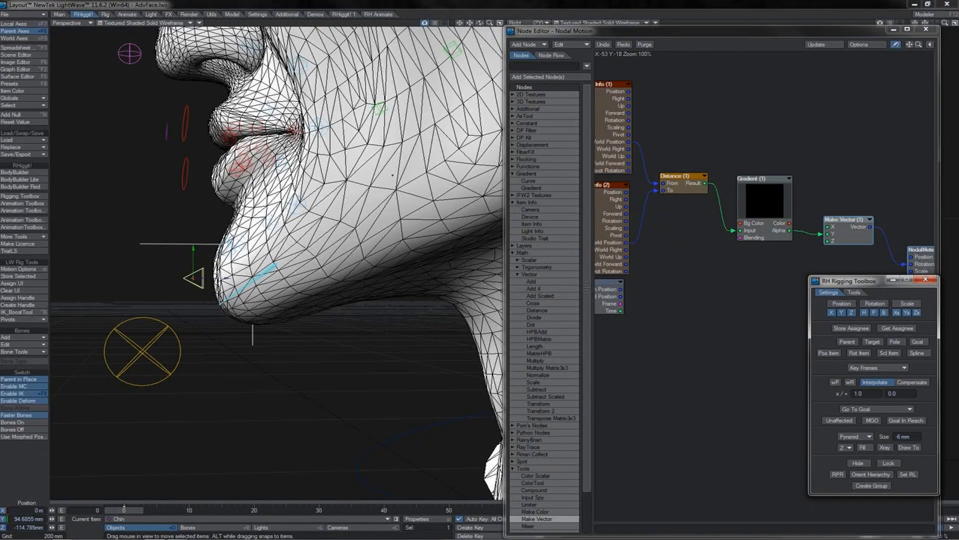
- Add a third Item Info node to the Nodal Motion network and set its item to the Chin null
click(700, 295)
key(ctrl+v)
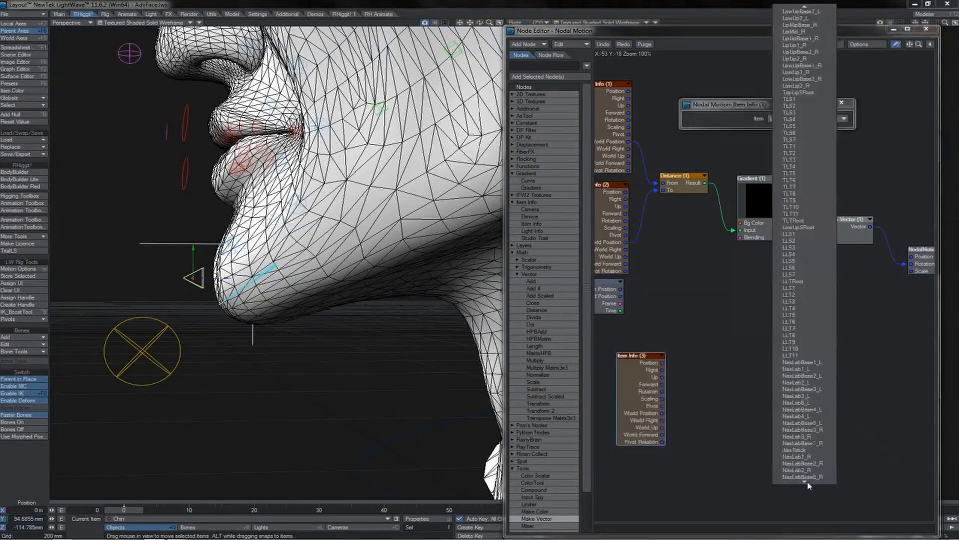
mouse_move(807, 486)
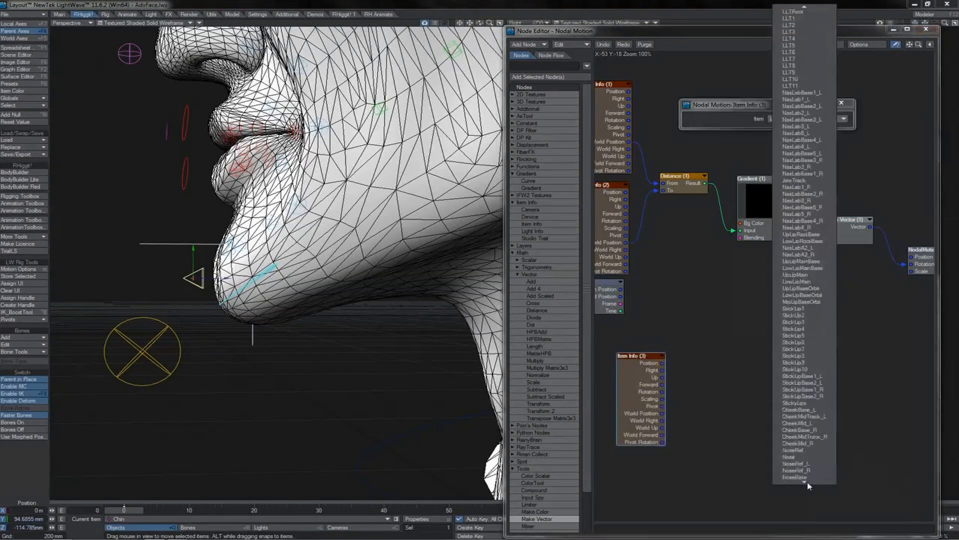
click(801, 464)
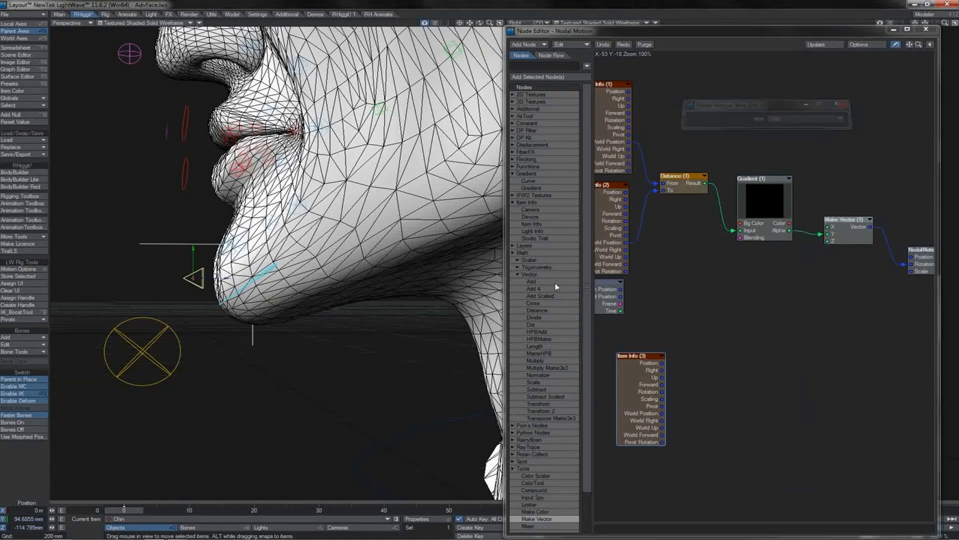
- Sum the Make Vector output and Chin rotation in a vector Add node feeding the motion's Rotation, and test by pitching Chin
double_click(531, 281)
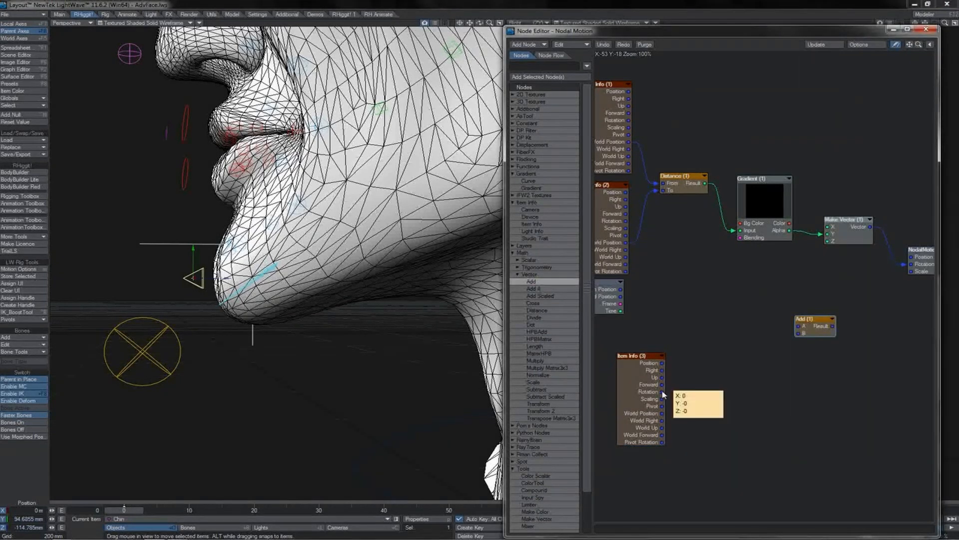
drag(662, 391, 799, 333)
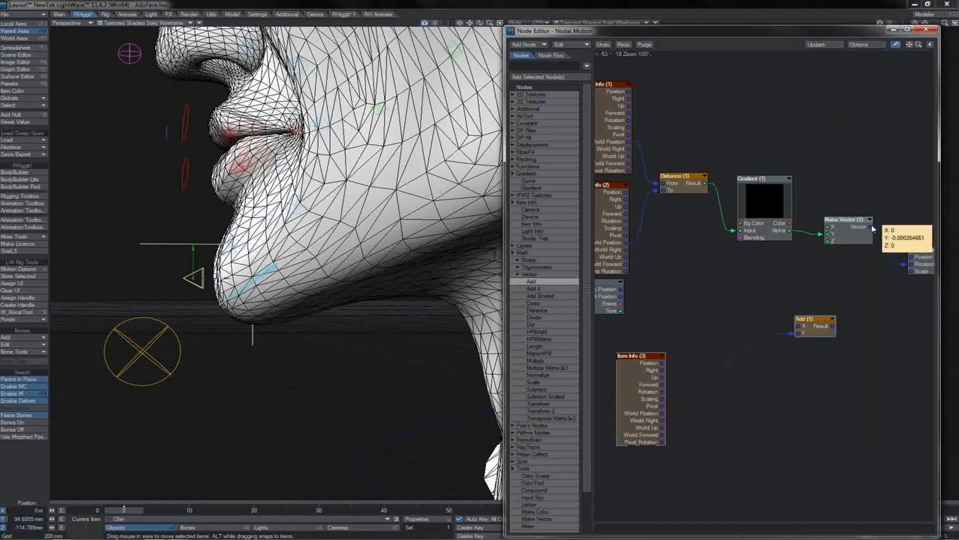
drag(869, 226, 910, 264)
mouse_move(208, 257)
mouse_down()
mouse_move(186, 252)
mouse_move(222, 273)
mouse_move(207, 257)
mouse_up()
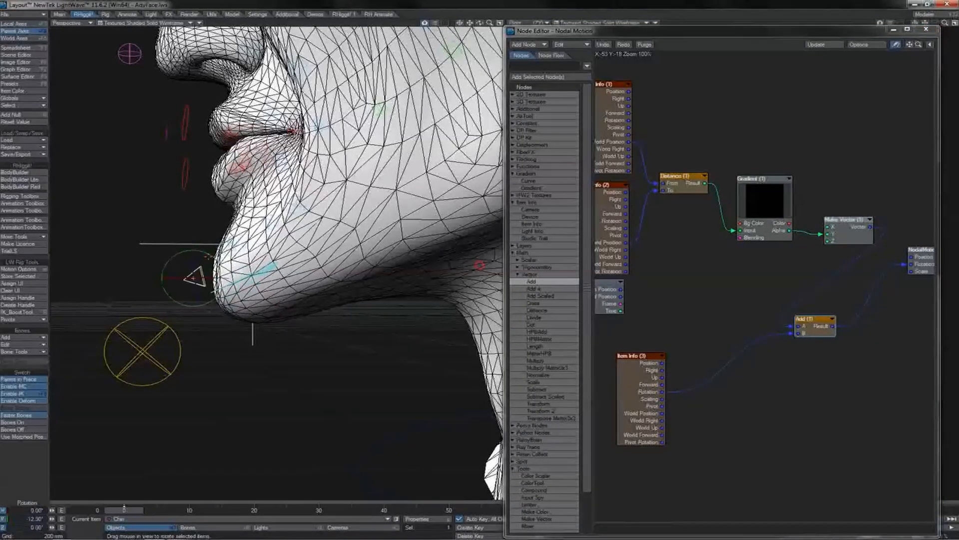
- Tilt ChinBase in pitch to about -17° and test the chin deformation by rotating the Chin control
click(38, 55)
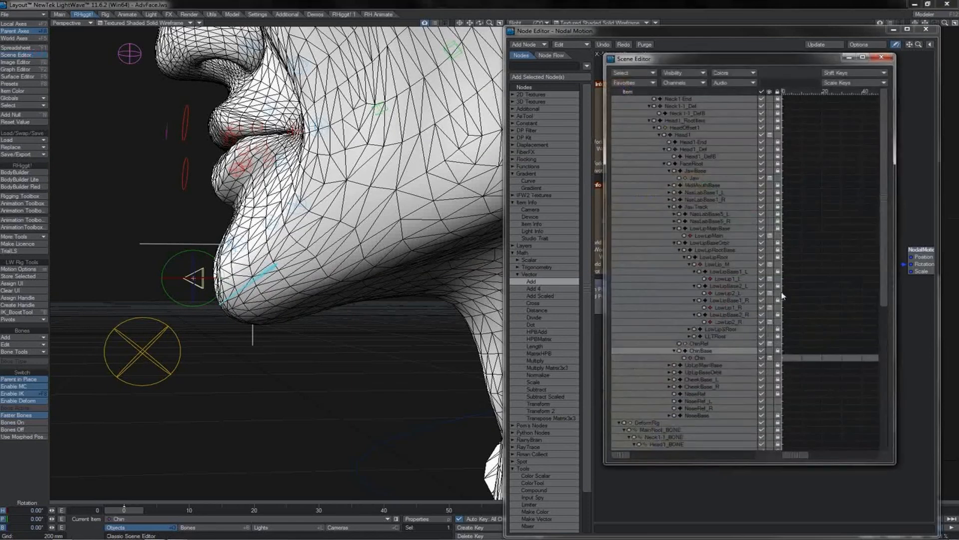
key(3)
key(t)
key(y)
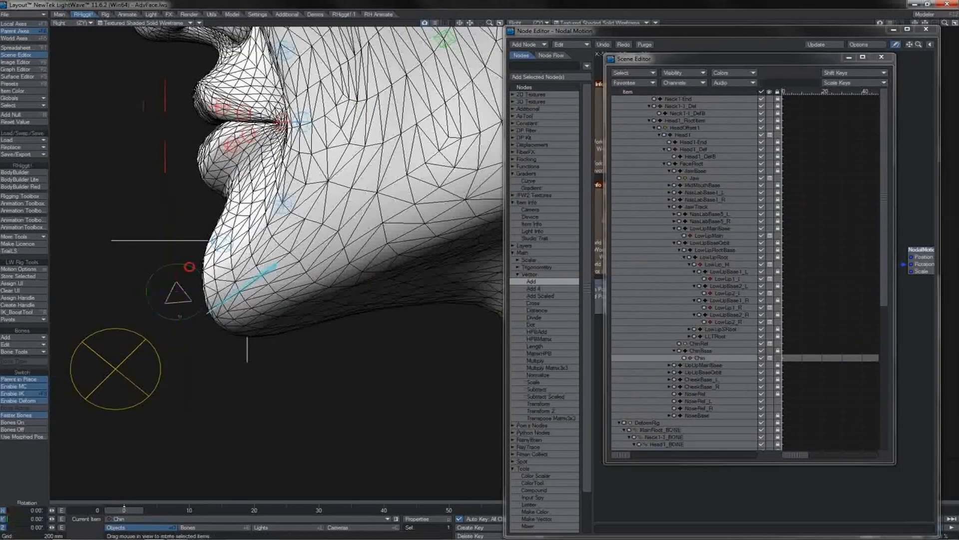
drag(185, 288, 166, 283)
key(ctrl+z)
key(ctrl+z)
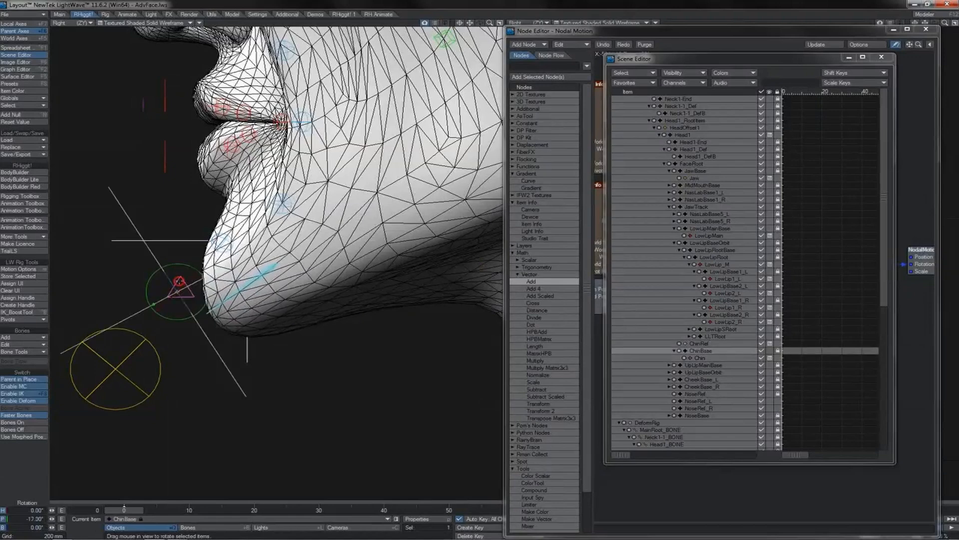
key(4)
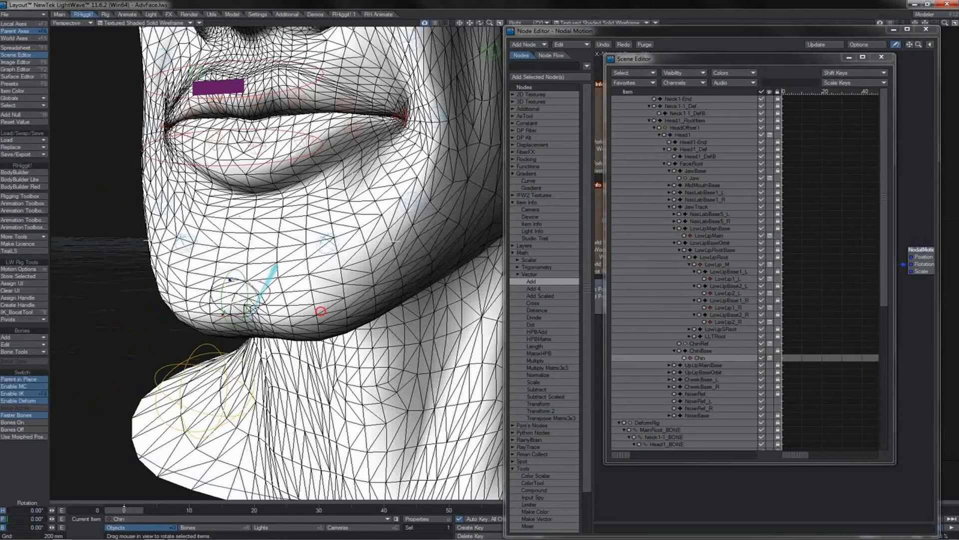
mouse_move(321, 312)
mouse_down()
mouse_move(316, 327)
mouse_move(322, 313)
mouse_up()
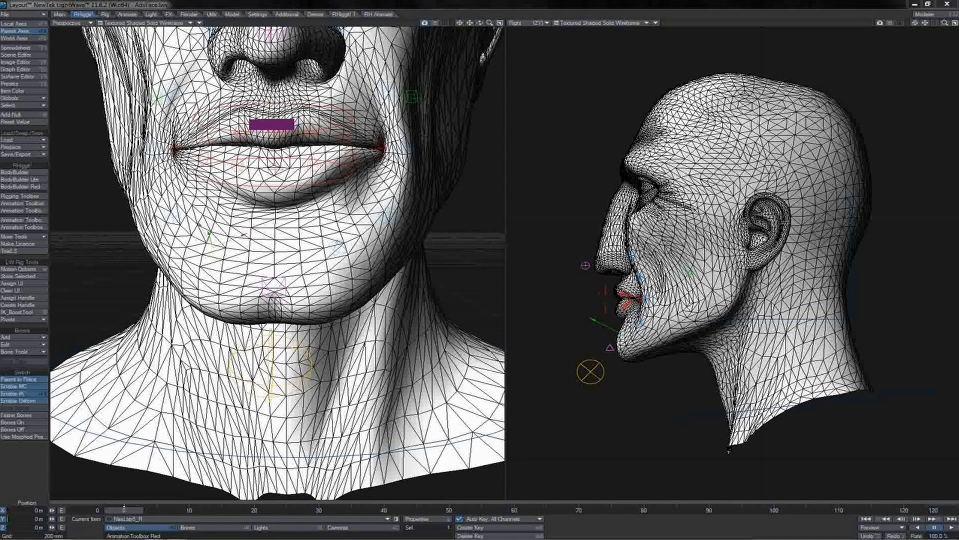
- Try moving the NasLab5_L control vertically beside the chin and undo the moves
click(336, 242)
click(336, 237)
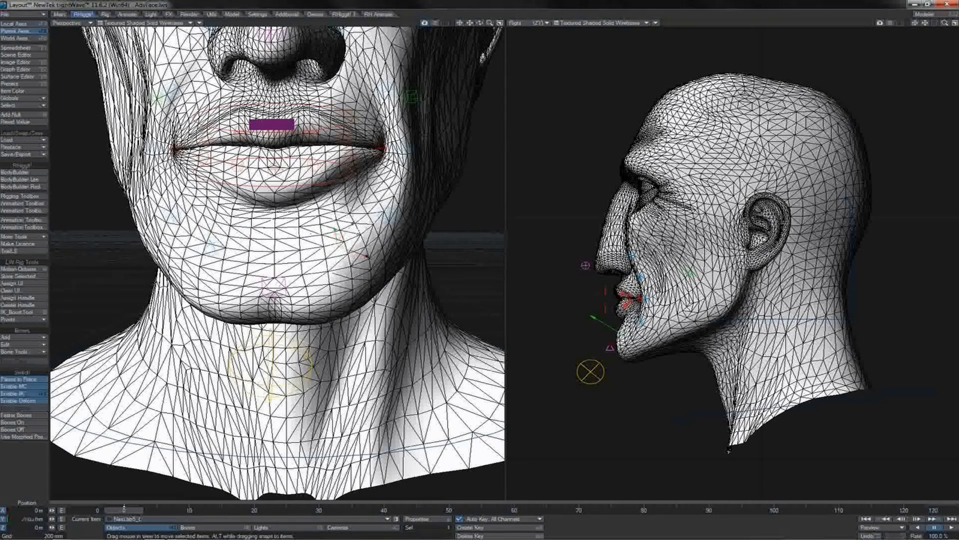
mouse_move(336, 231)
mouse_down()
mouse_move(337, 247)
mouse_move(336, 237)
mouse_up()
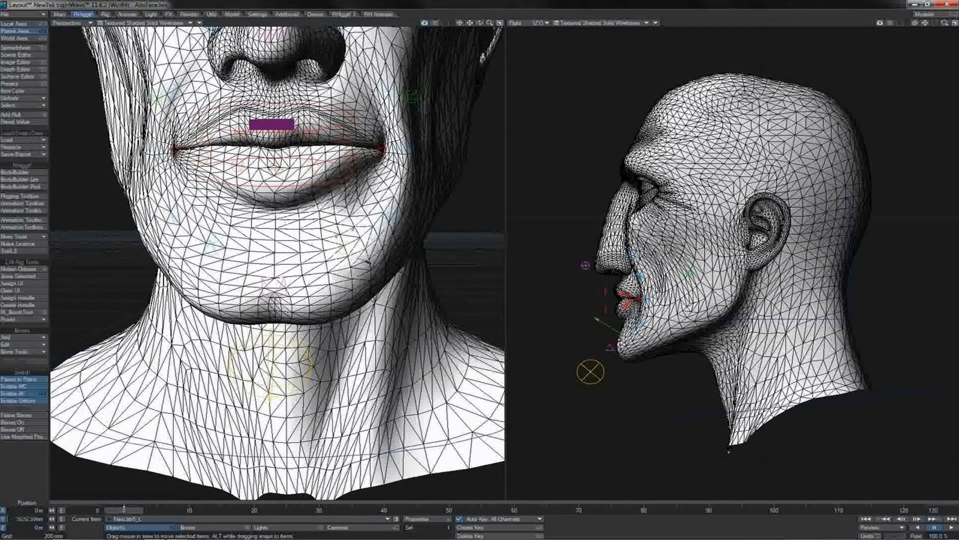
key(ctrl+z)
key(ctrl+z)
key(ctrl+z)
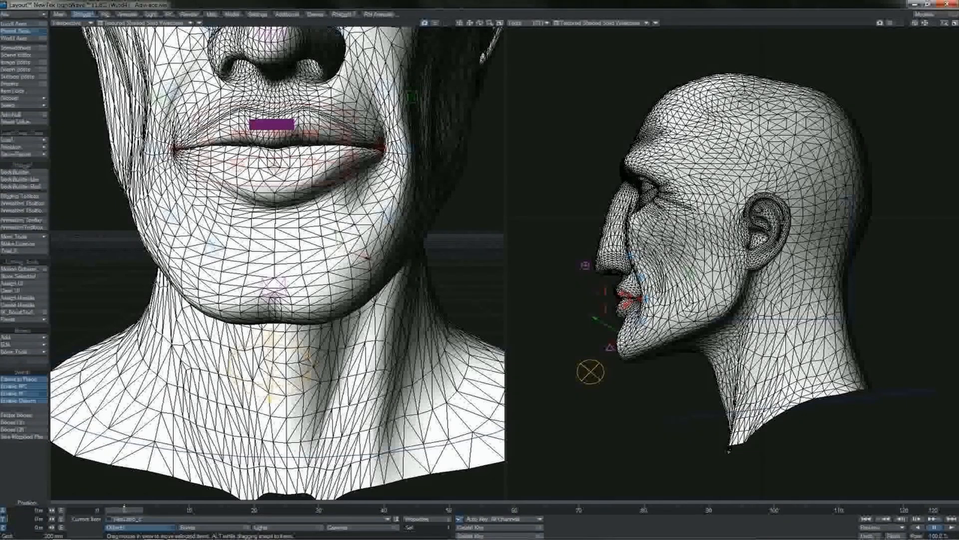
- Select NasLabBase5_L in the rig hierarchy and open the node network of its Nodal Motion modifier
click(43, 55)
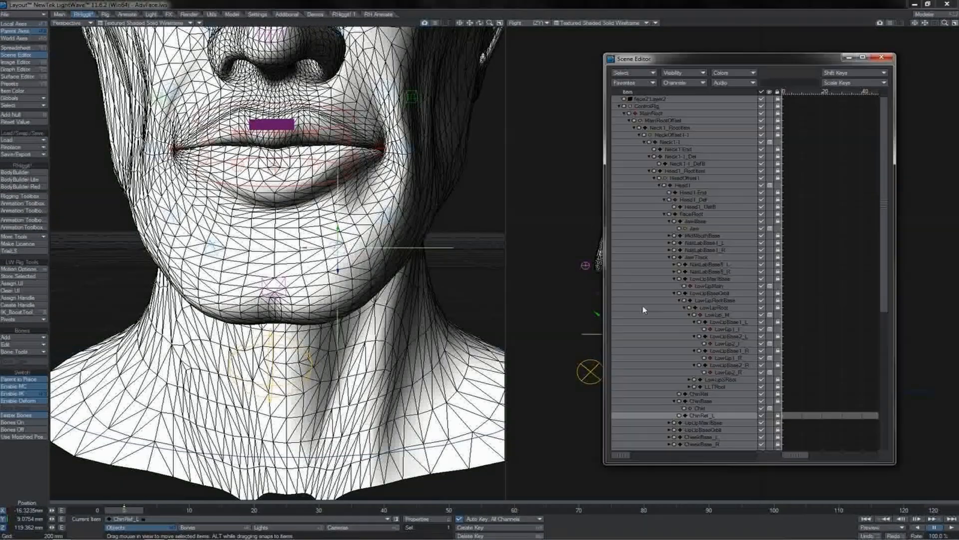
mouse_move(480, 23)
mouse_down()
mouse_move(430, 23)
mouse_move(479, 23)
mouse_up()
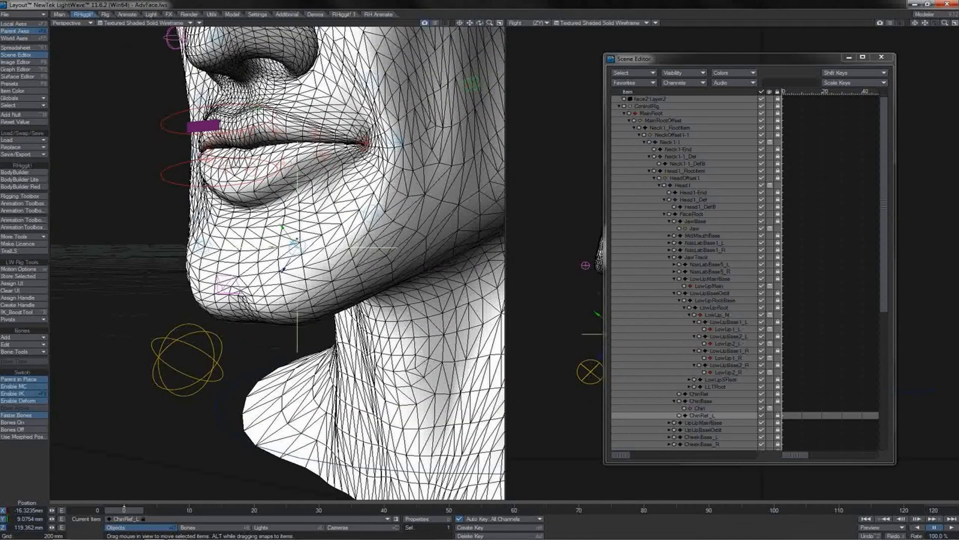
click(714, 264)
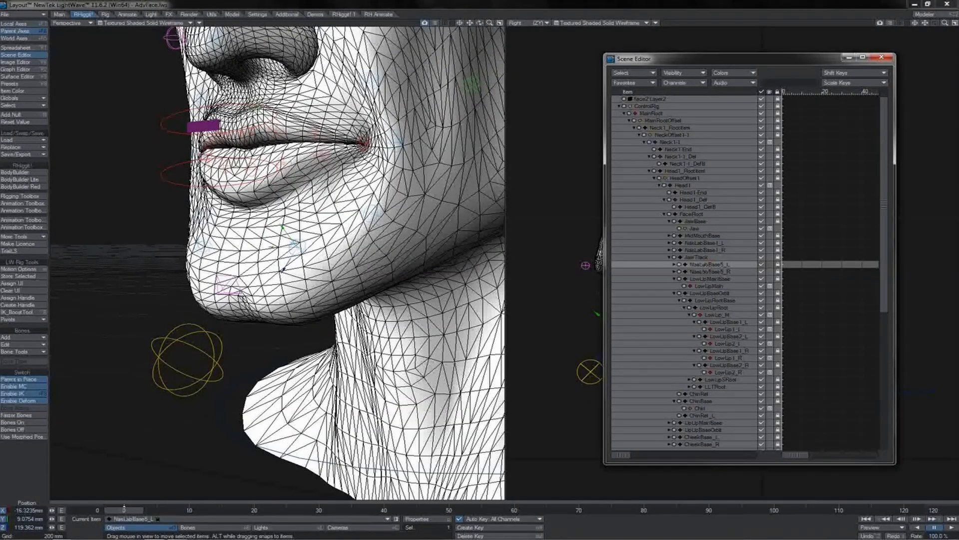
click(304, 247)
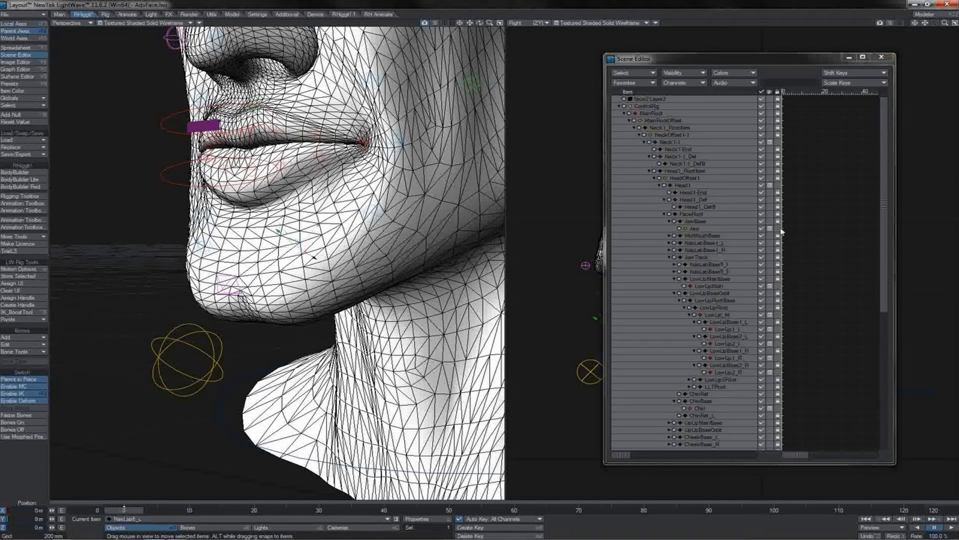
click(716, 265)
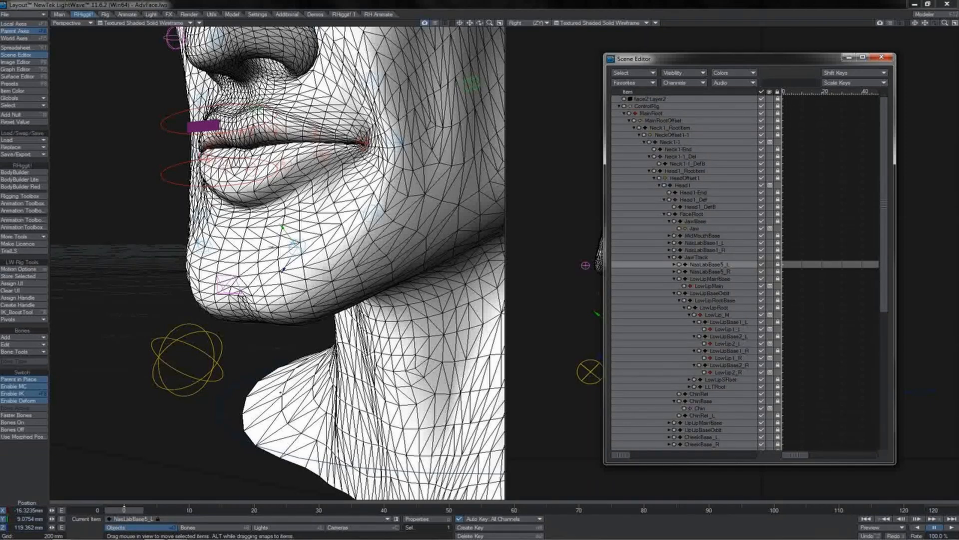
key(m)
double_click(387, 341)
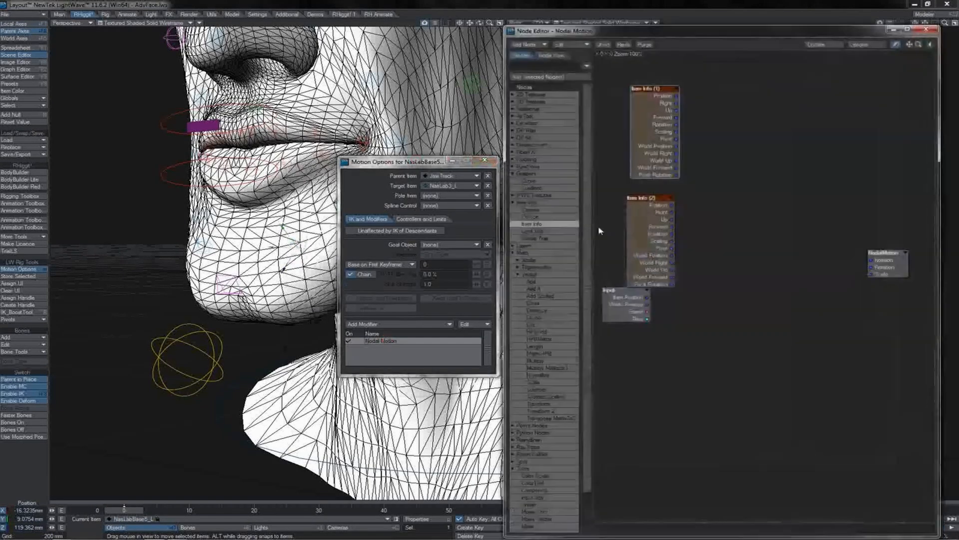
- Assign ChinRef_L to the first Item Info node and LowLip1_L to the second, and close the motion options
double_click(664, 164)
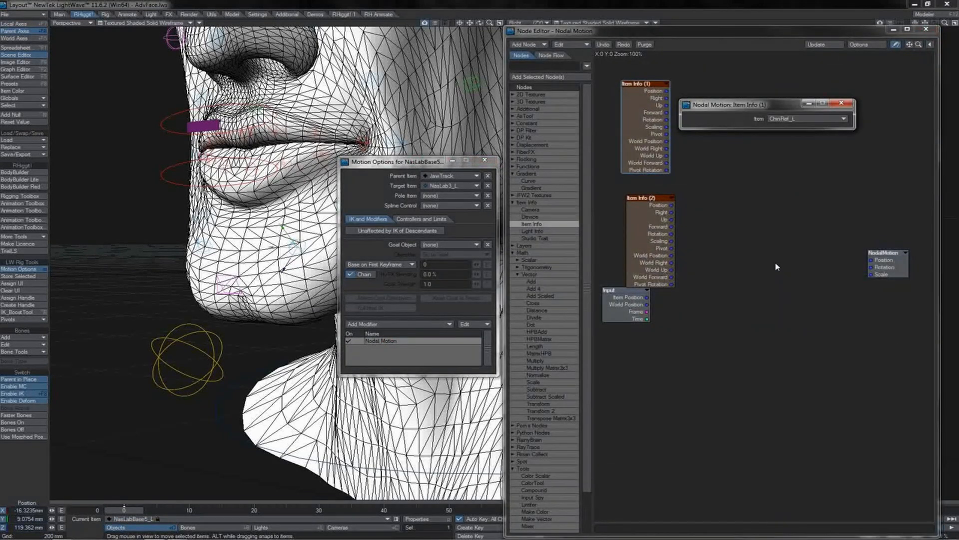
click(845, 105)
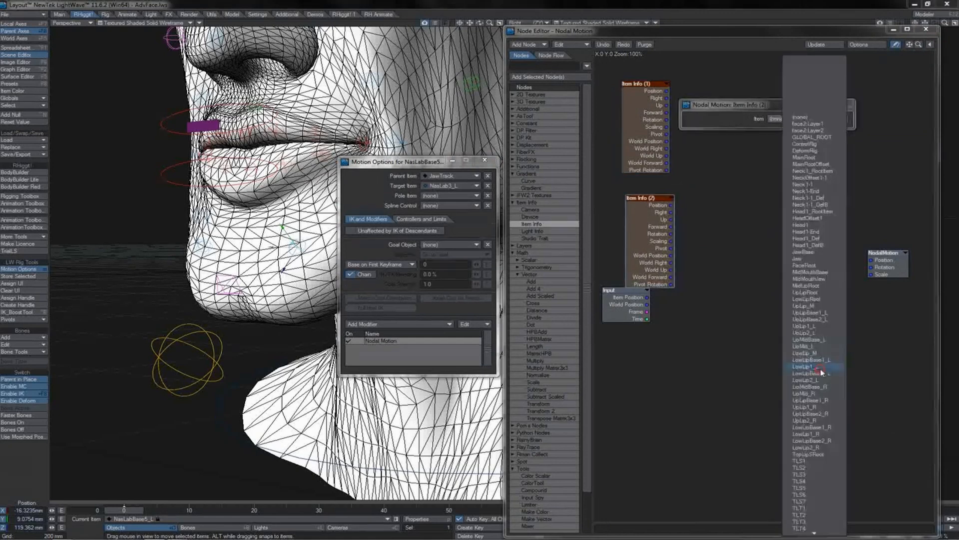
click(821, 370)
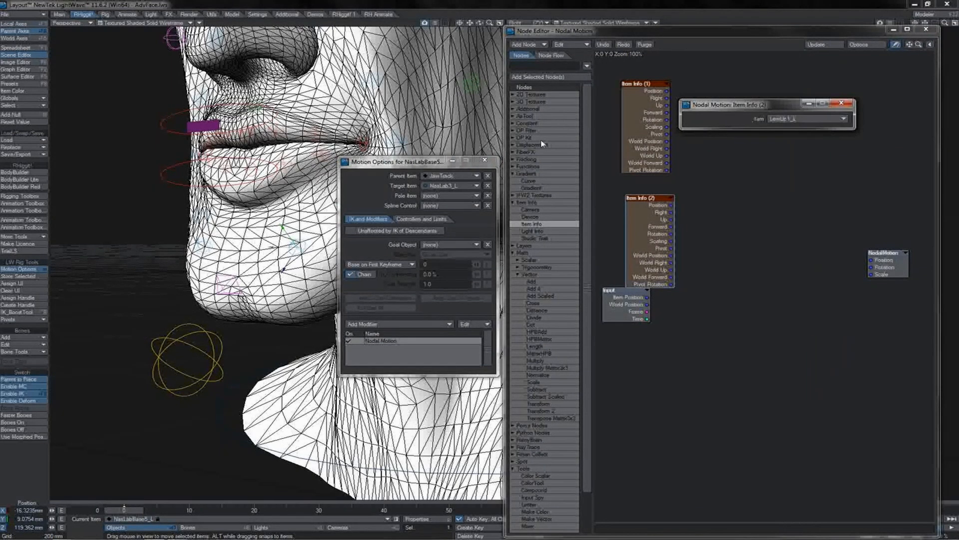
click(484, 159)
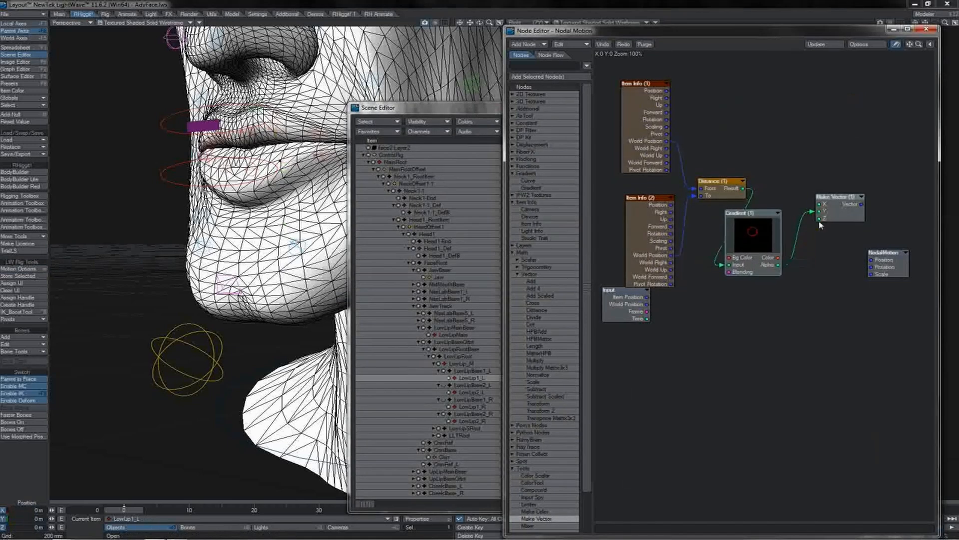
- Set the Make Vector node's X to -16.3235 mm and Z to 119.362 mm, copied from NasLabBase5_L's position
drag(831, 220, 836, 223)
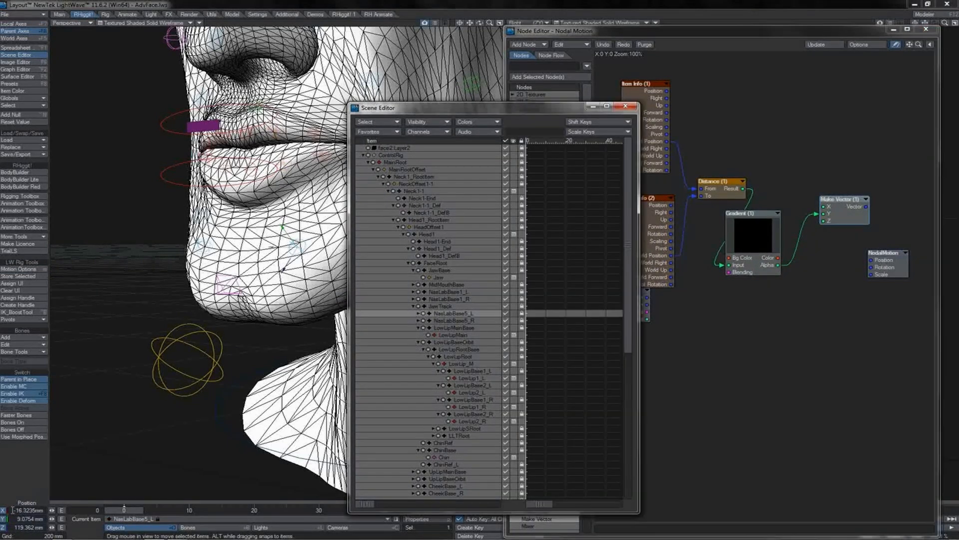
click(10, 511)
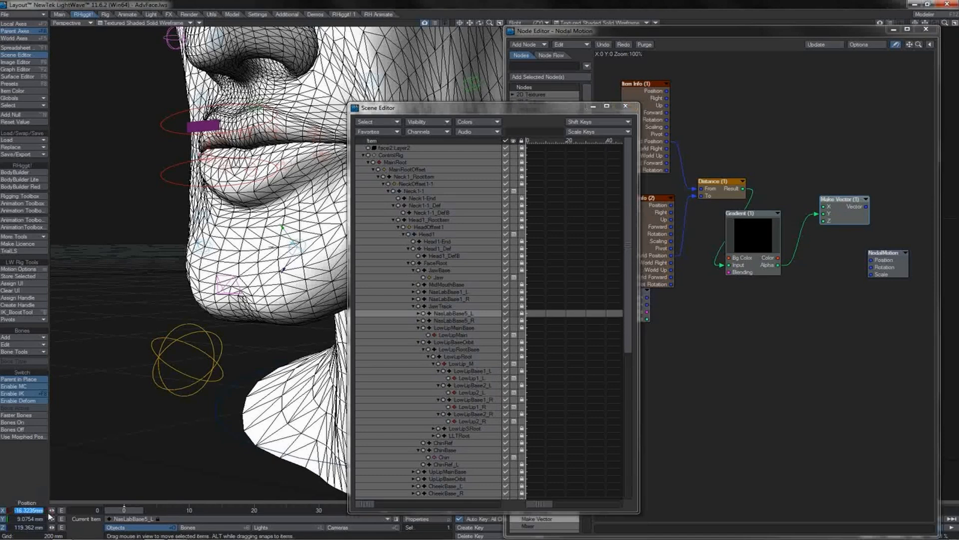
double_click(838, 218)
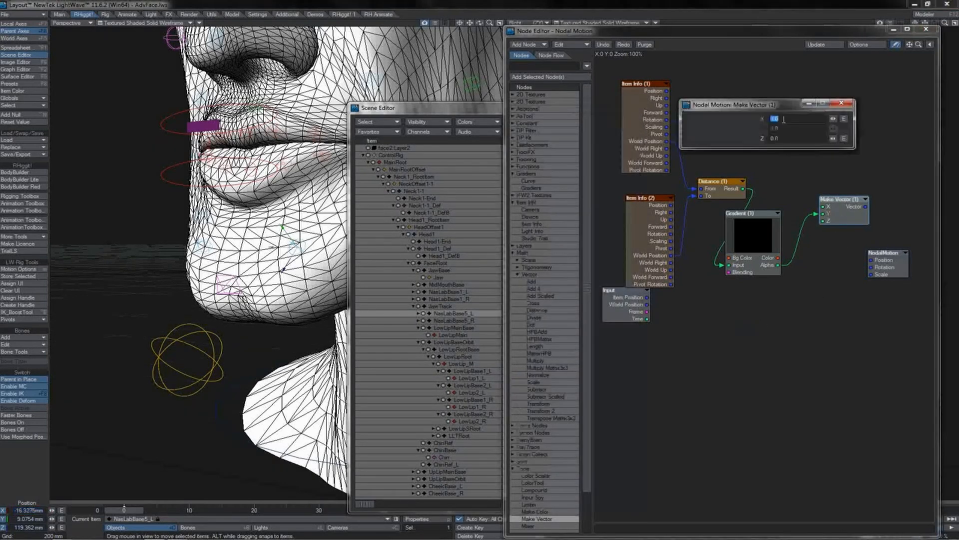
text(-16.3235mm)
key(Return)
click(45, 528)
key(ctrl+c)
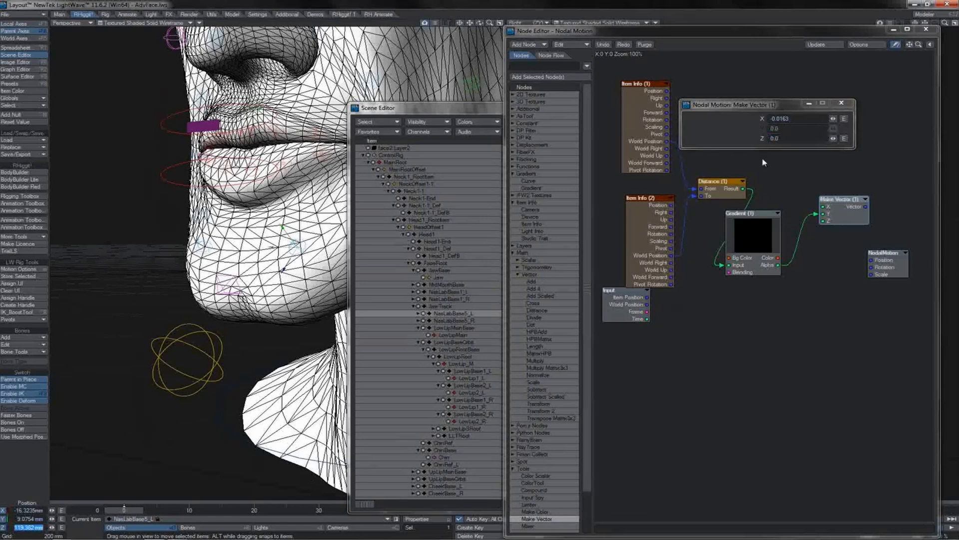
click(766, 140)
key(ctrl+v)
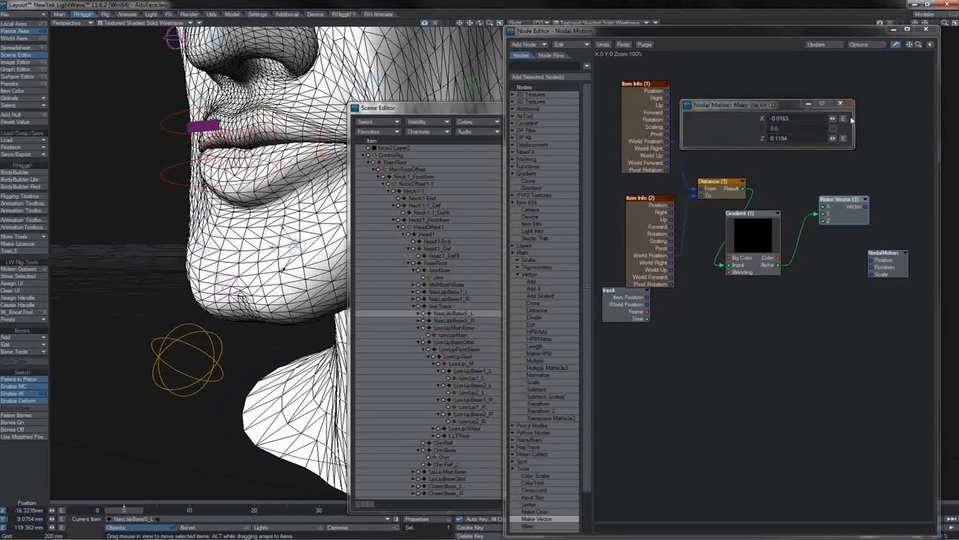
click(841, 103)
drag(866, 206, 872, 261)
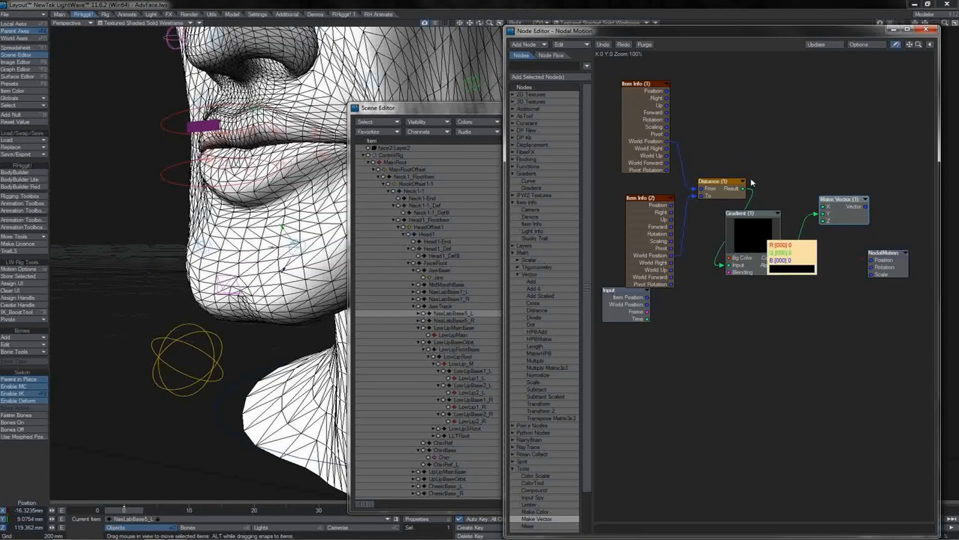
- Set the Gradient node's first key to position 0.0251 and alpha 0.9075 %
mouse_move(745, 193)
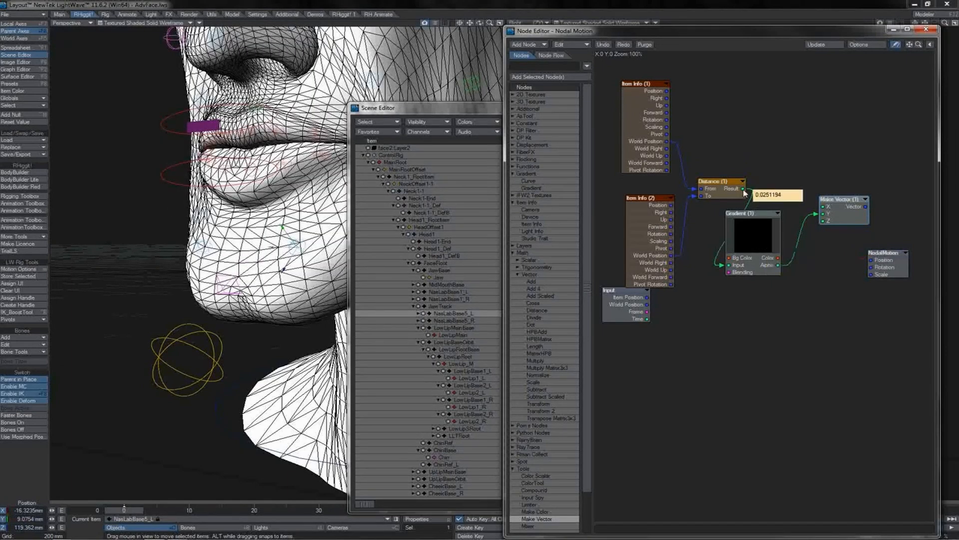
double_click(752, 234)
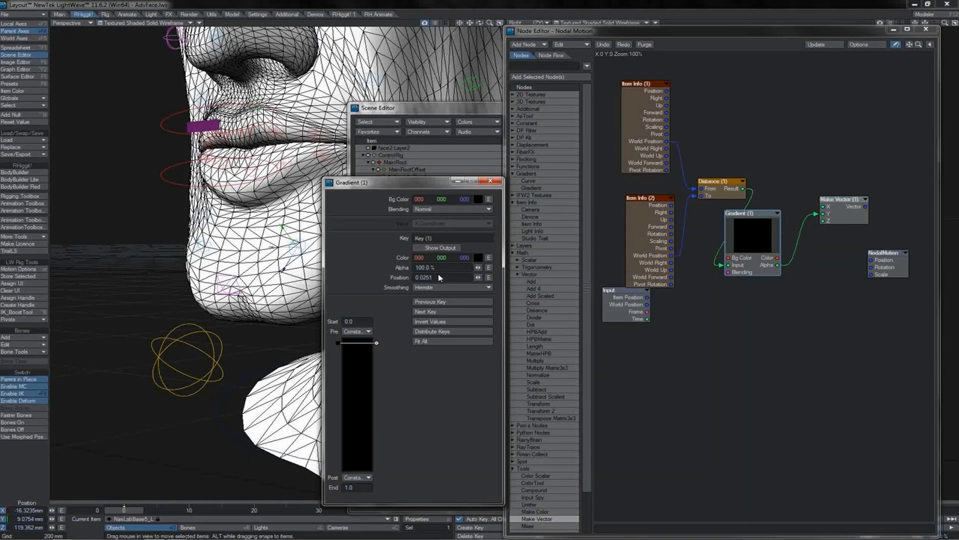
mouse_move(744, 192)
click(411, 268)
text(075)
key(Return)
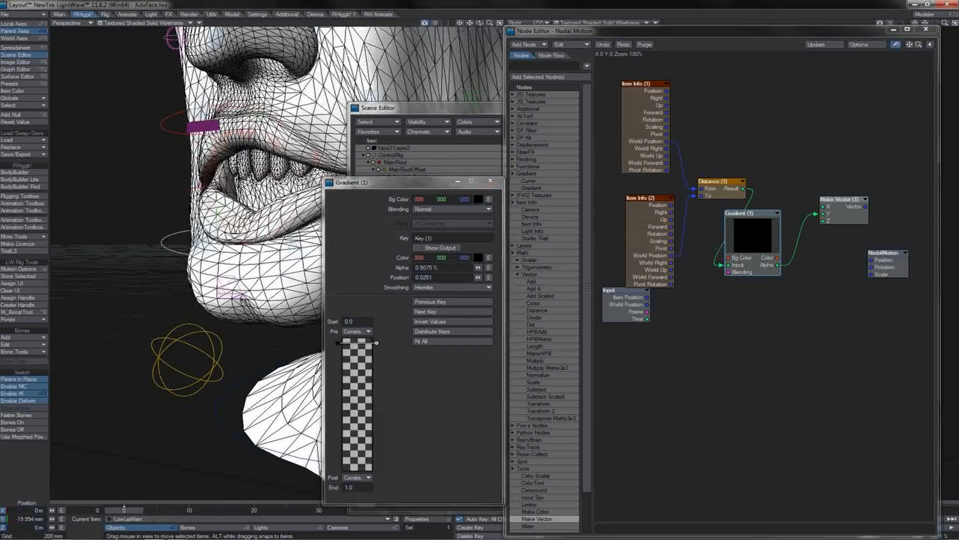
- Move LowLipMain to about -16 mm in Y, and add a second Gradient key at 0.0127 with the gradient end at 0.03
drag(277, 254, 277, 227)
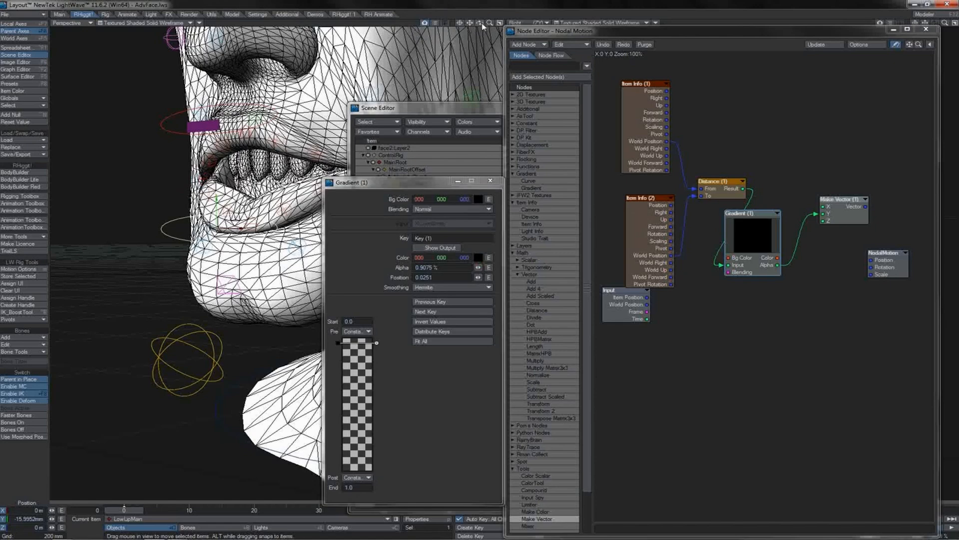
mouse_move(480, 23)
mouse_down()
mouse_move(452, 24)
mouse_move(480, 24)
mouse_up()
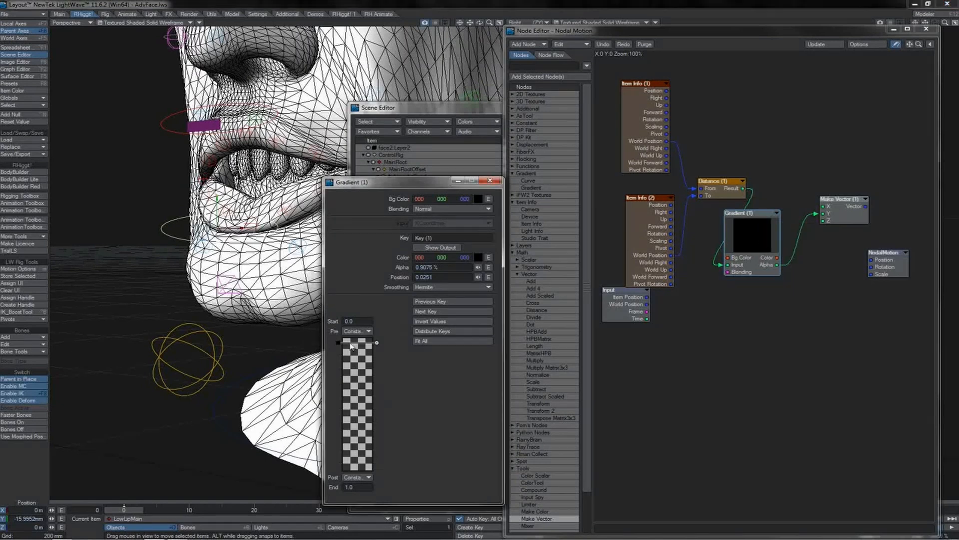
click(356, 342)
click(431, 278)
text(0.0127)
drag(356, 488, 333, 490)
text(0)
- Select NasLabBase5_L and raise it to about 12.78 mm in Y to fit the lowered lip
click(463, 314)
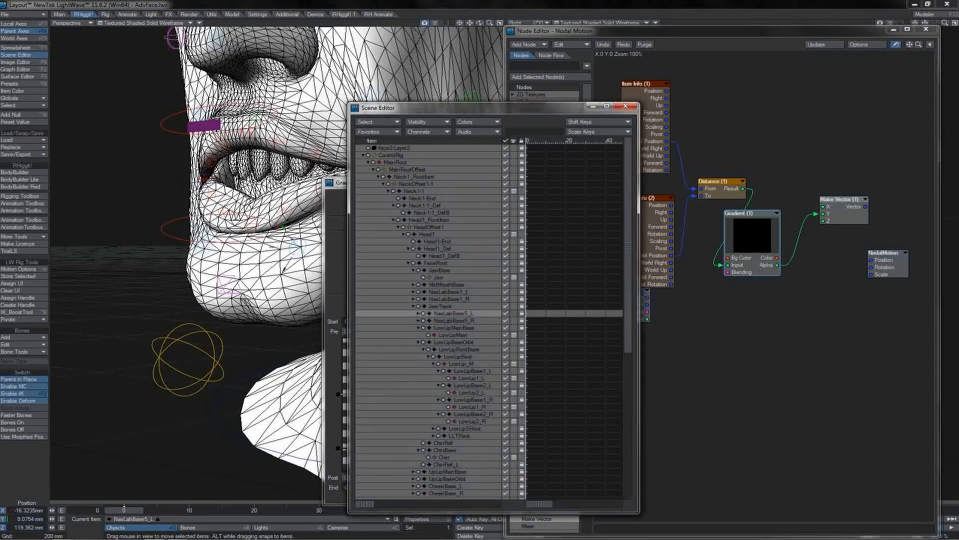
key(3)
drag(207, 226, 198, 218)
key(4)
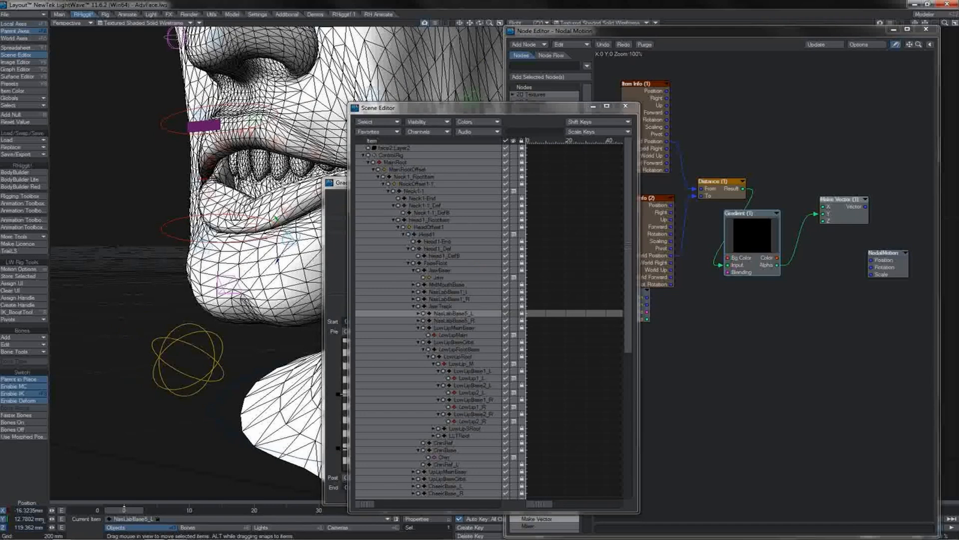
- Set the second Gradient key's alpha to 1.277 % and connect the Make Vector output to the Nodal Motion position
click(329, 269)
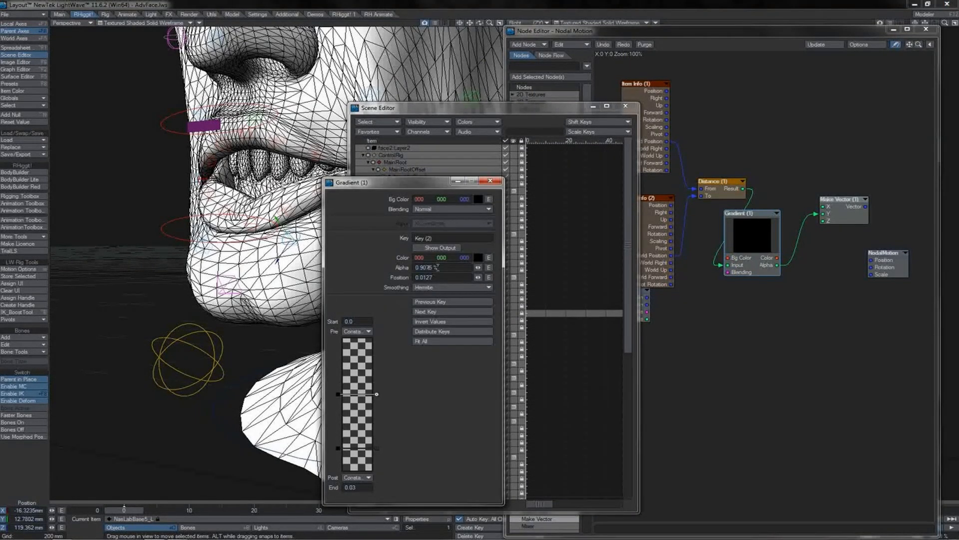
drag(437, 267, 408, 269)
text(1.277)
click(490, 180)
drag(866, 207, 880, 267)
drag(881, 267, 879, 261)
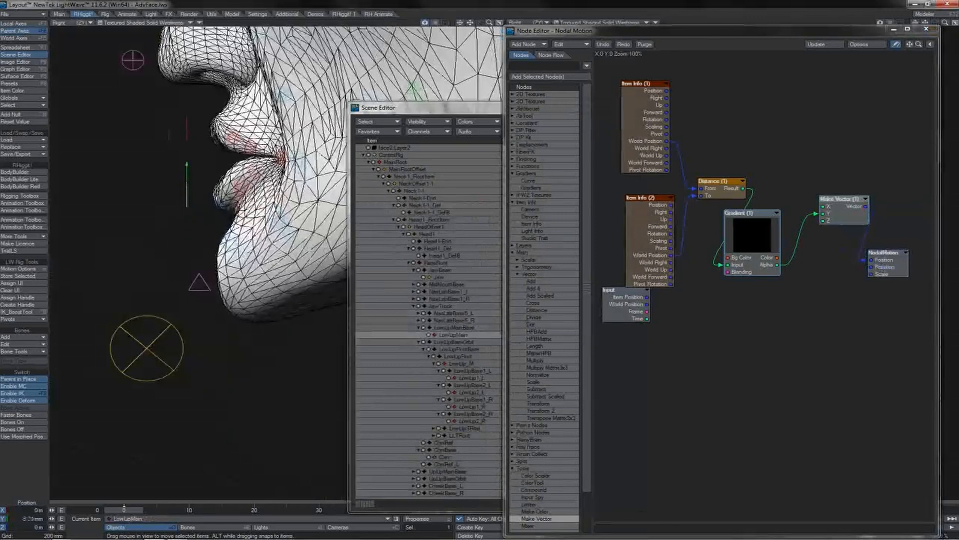
- Test the driven chin-side motion by lowering the LowLipMain control in the side and front views
drag(186, 182, 187, 205)
key(1)
mouse_move(277, 205)
mouse_down()
mouse_move(277, 181)
mouse_move(277, 212)
mouse_up()
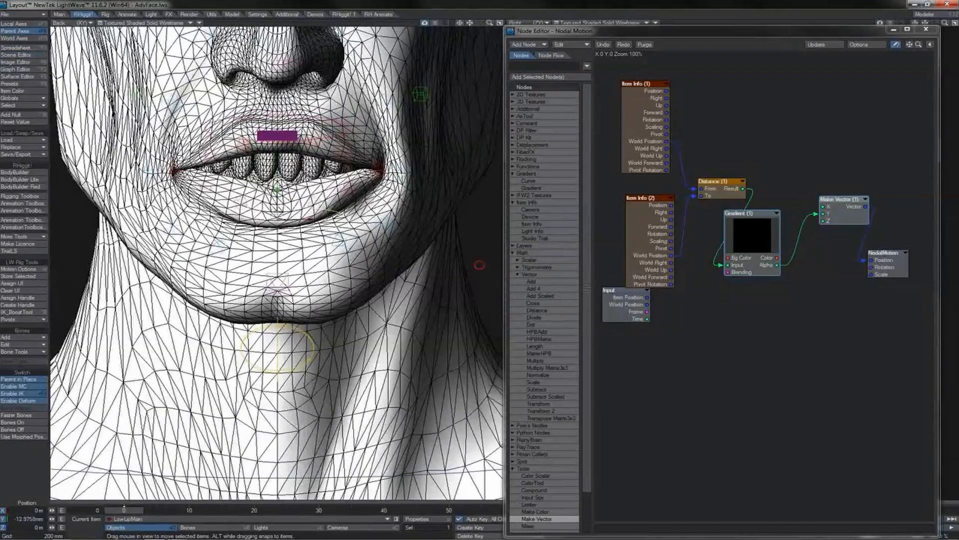
- Rename the cloned chin reference null as ChinRef_R
mouse_move(456, 433)
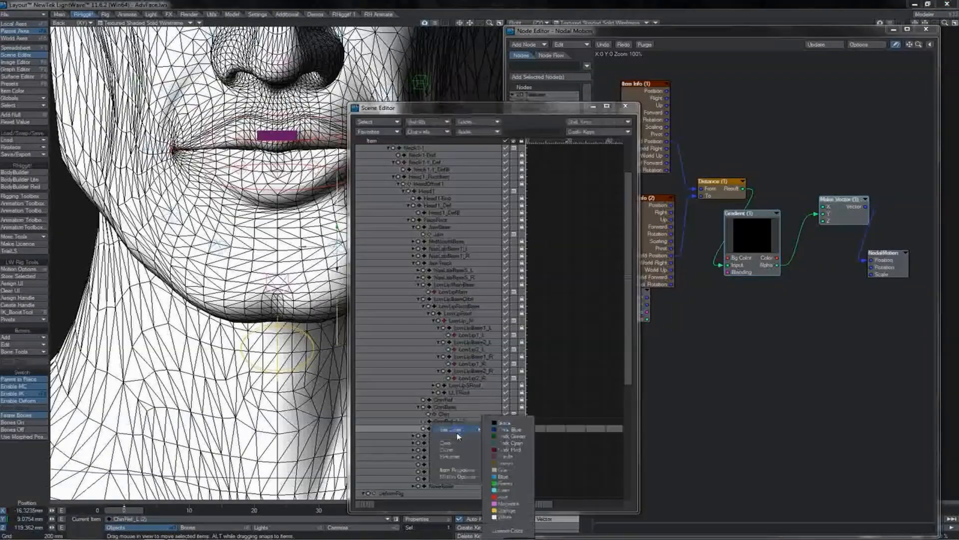
click(453, 454)
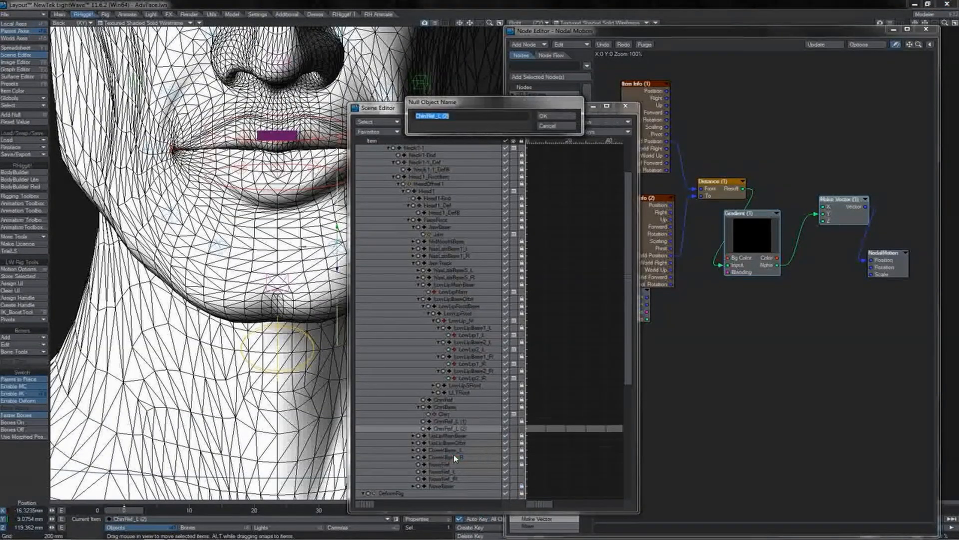
key(End)
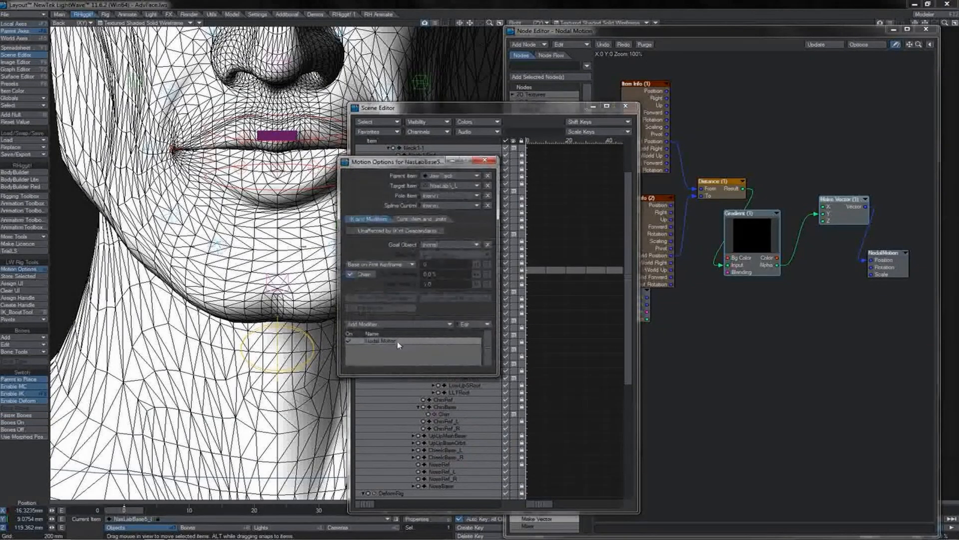
- Copy the Nodal Motion modifier from NasLabBase5_L and paste it onto NasLabBase5_R
right_click(396, 341)
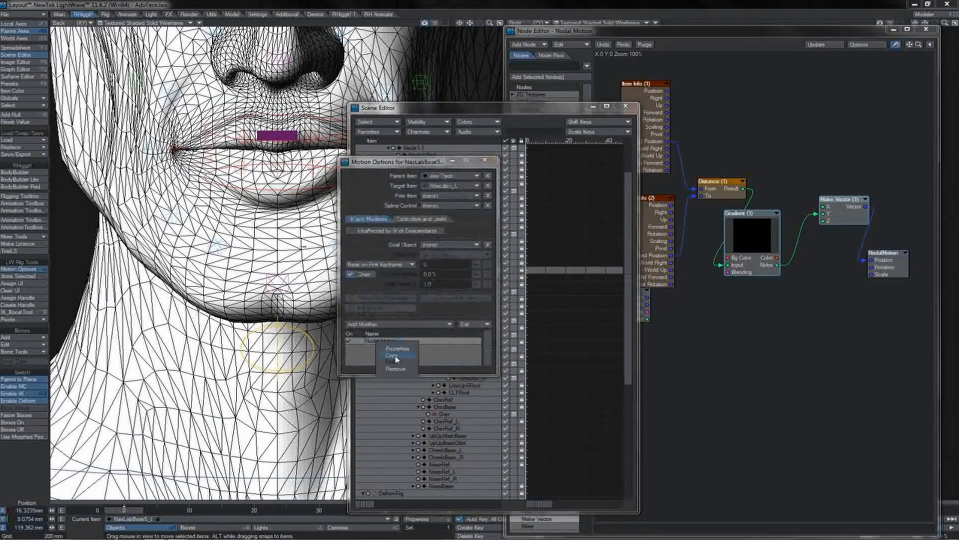
click(397, 355)
key(Down)
click(470, 324)
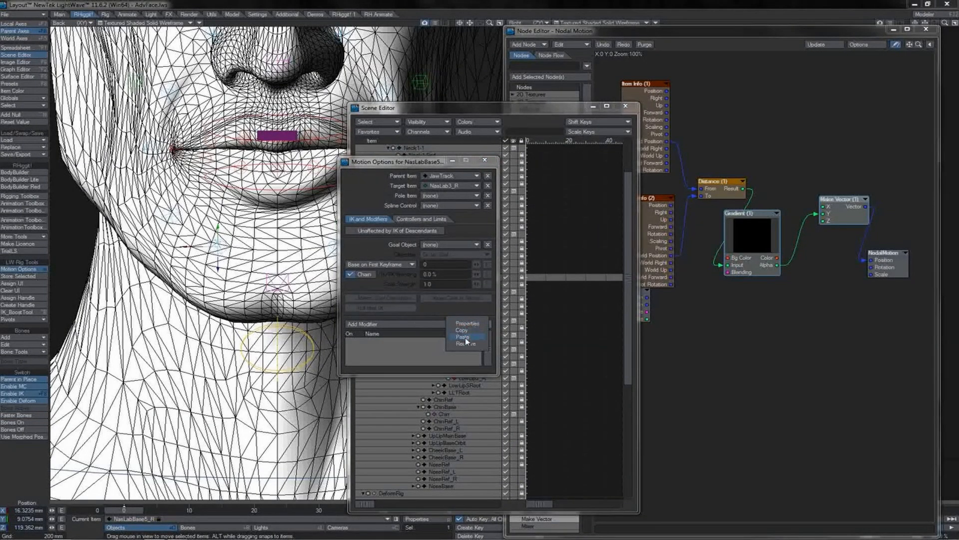
click(464, 338)
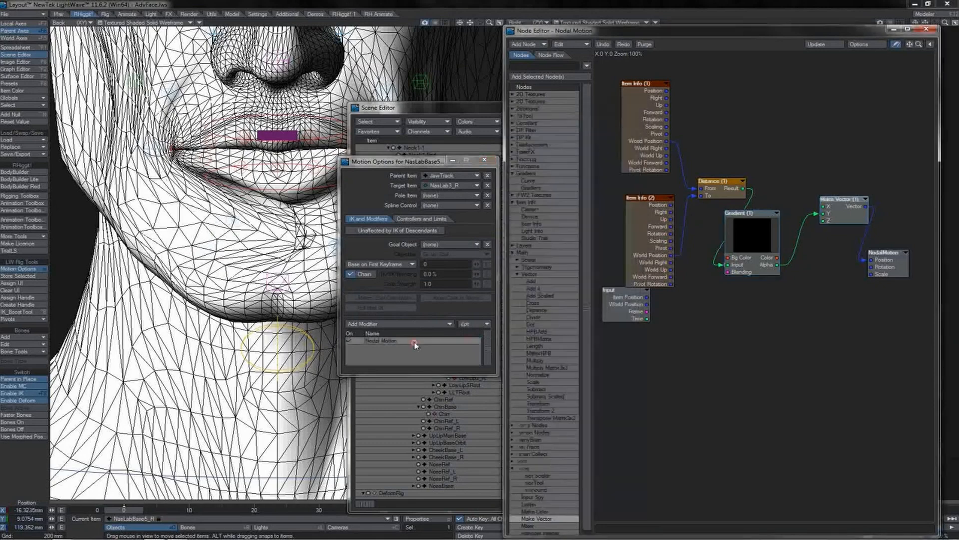
- Change the Make Vector node's X to positive 16.3 mm in NasLabBase5_R's node network
double_click(843, 203)
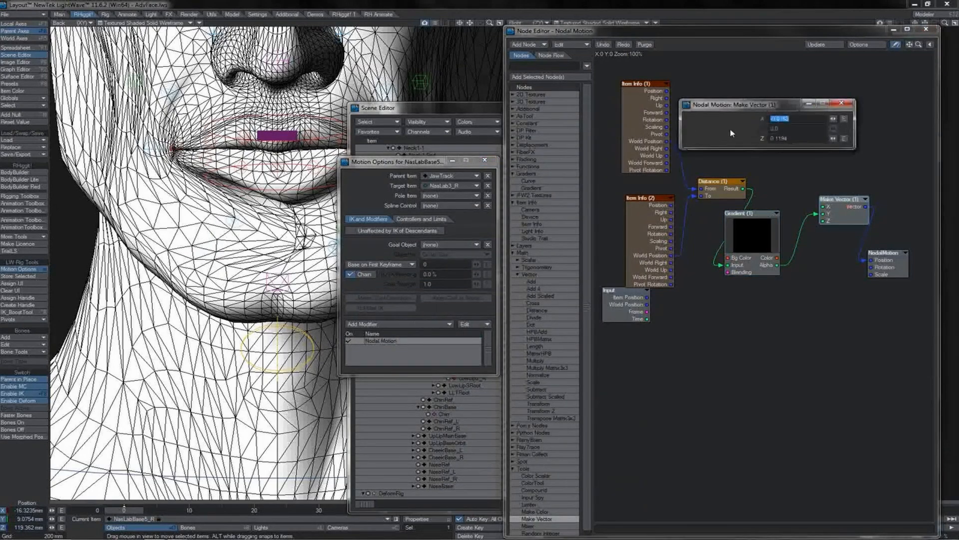
click(770, 118)
key(Delete)
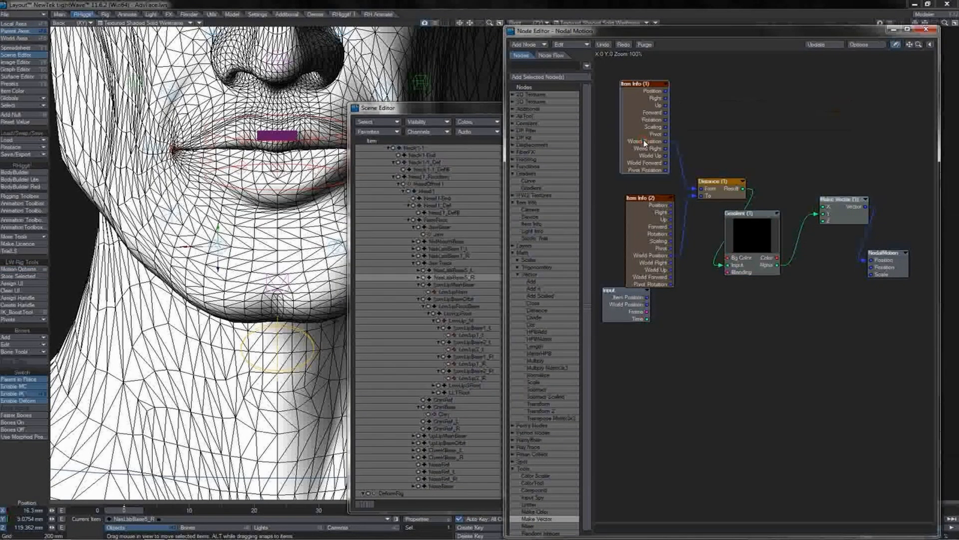
- Assign ChinRef_R to the first Item Info node and the matching right-side lower lip control to the second
double_click(642, 140)
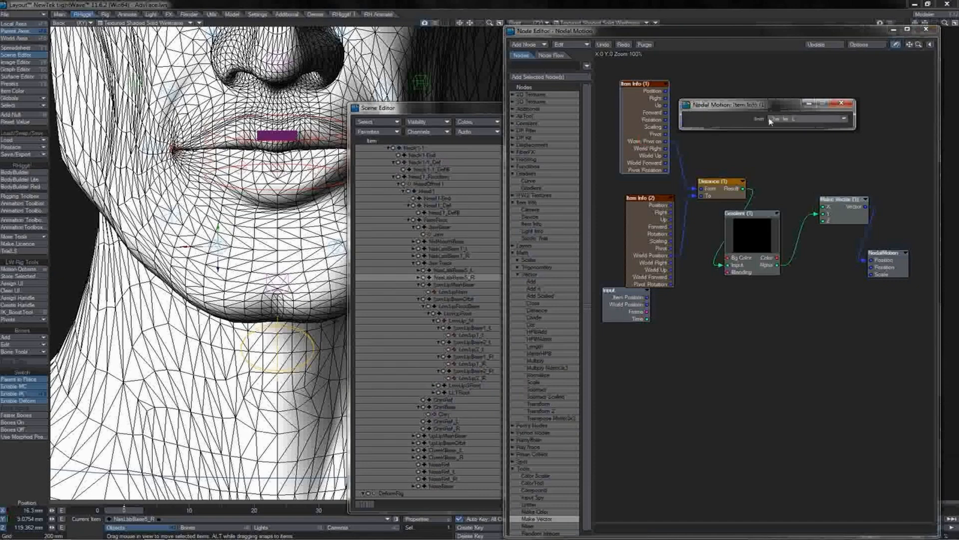
click(795, 122)
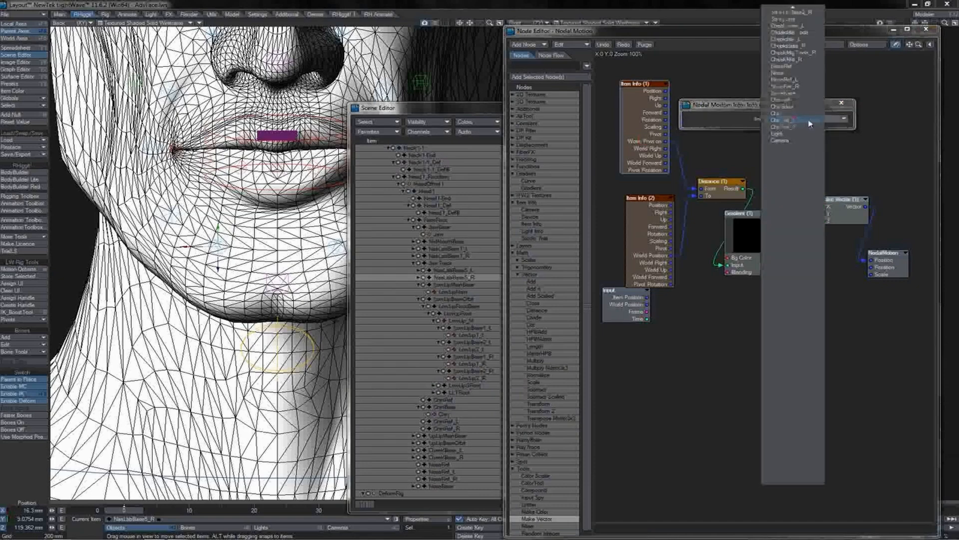
click(824, 125)
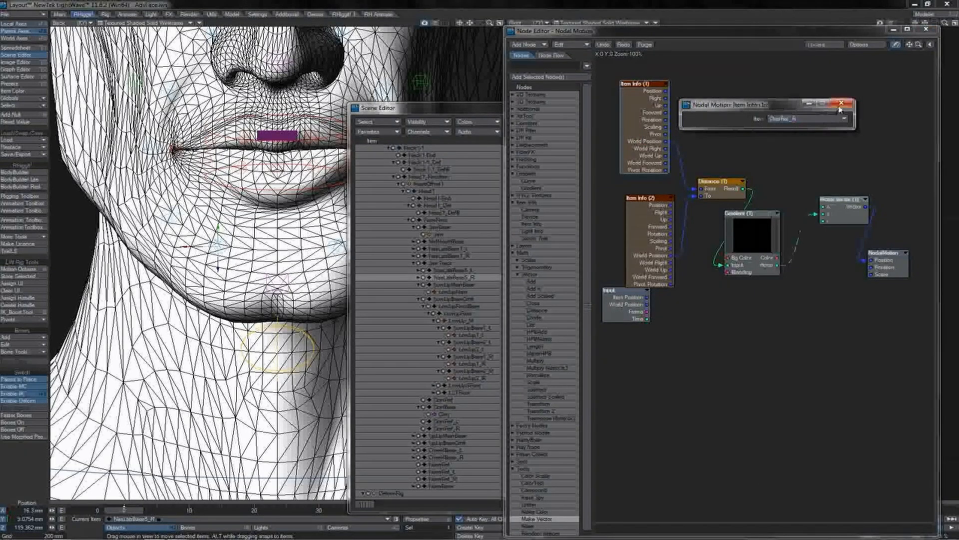
click(841, 103)
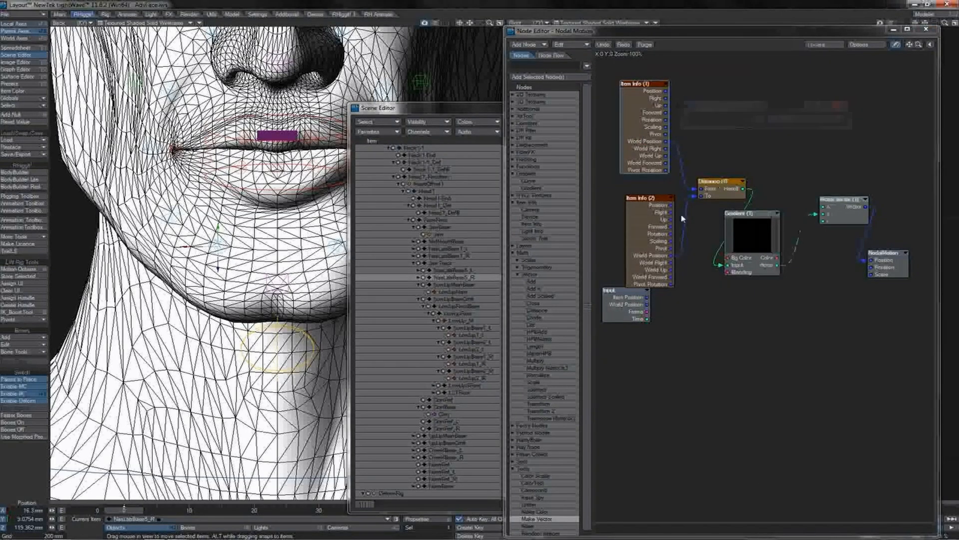
click(812, 120)
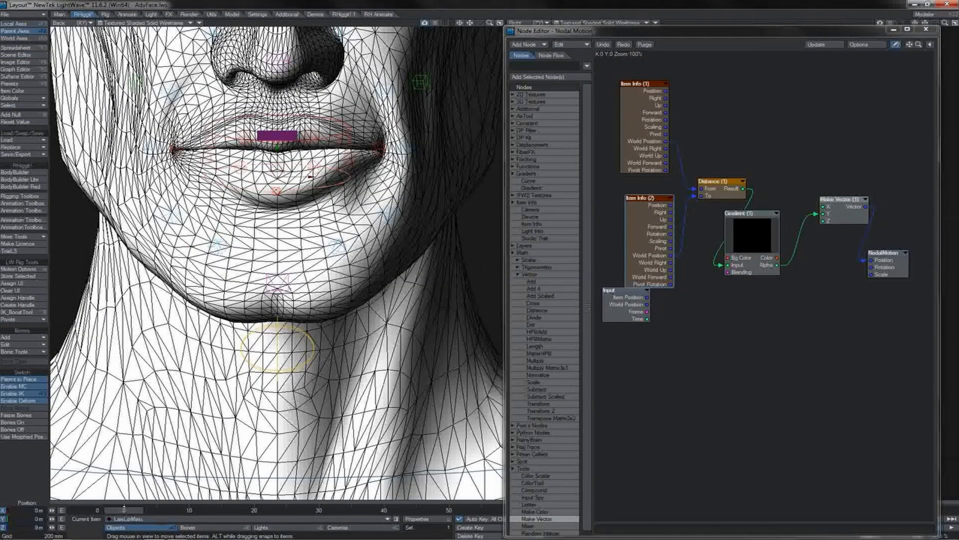
- Test the chin deformation by moving the LowLipMain control and lowering the LipMid_L mouth corner control
drag(277, 149, 311, 176)
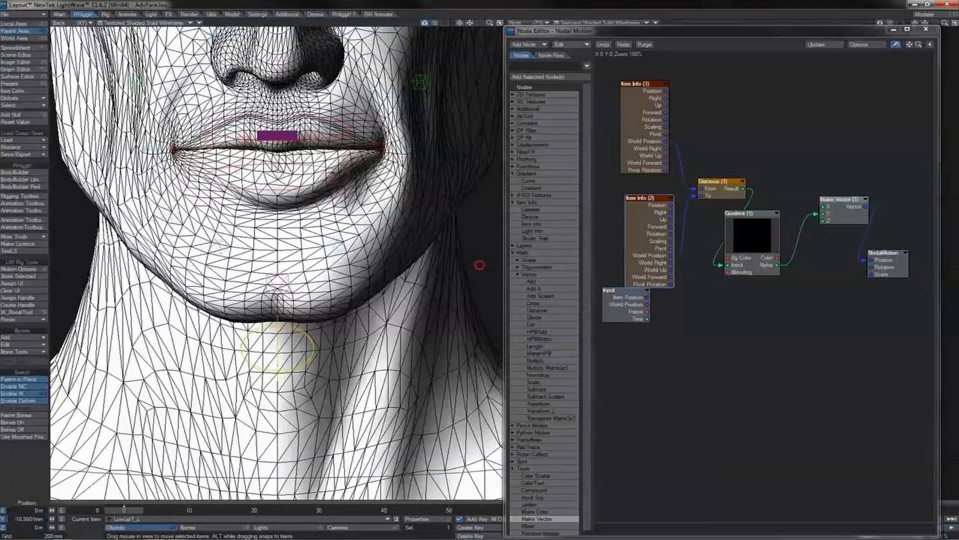
drag(380, 132, 379, 195)
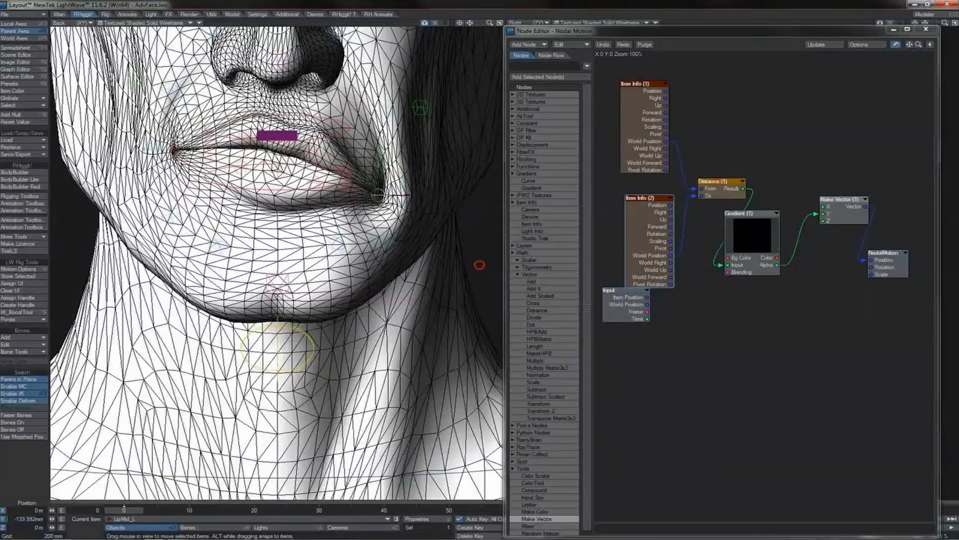